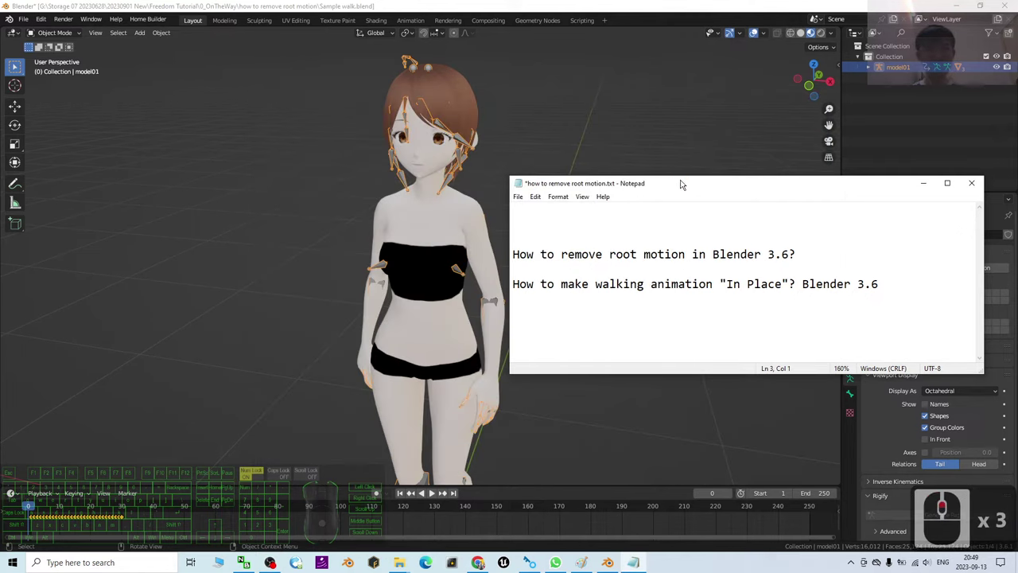
# Step: Highlight the remove-root-motion and walk In Place questions in the notes, then bring Blender forward
pyautogui.moveTo(680, 184); pyautogui.dragTo(708, 171)
pyautogui.moveTo(541, 241); pyautogui.dragTo(818, 242)
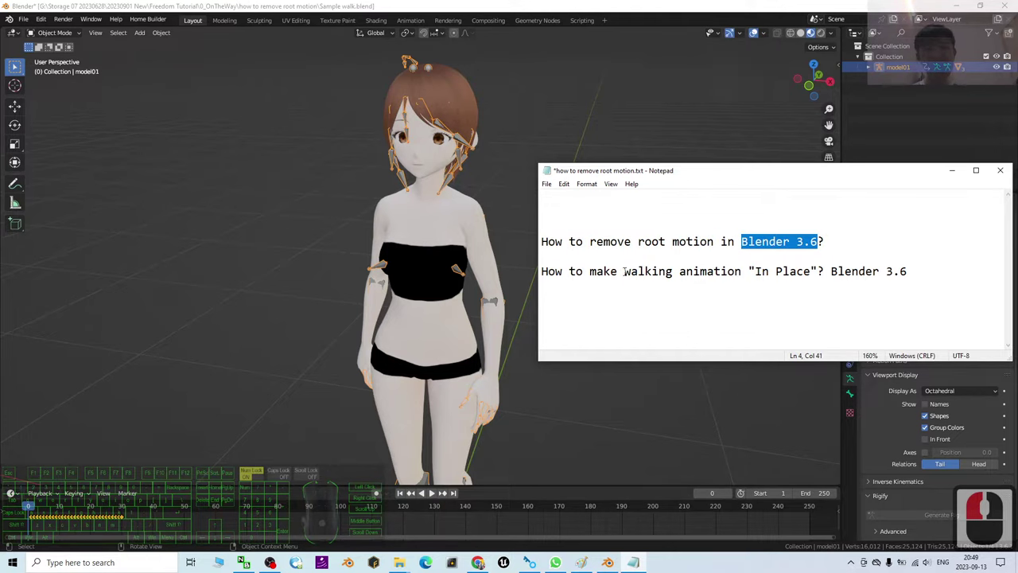
pyautogui.moveTo(623, 272); pyautogui.dragTo(907, 272)
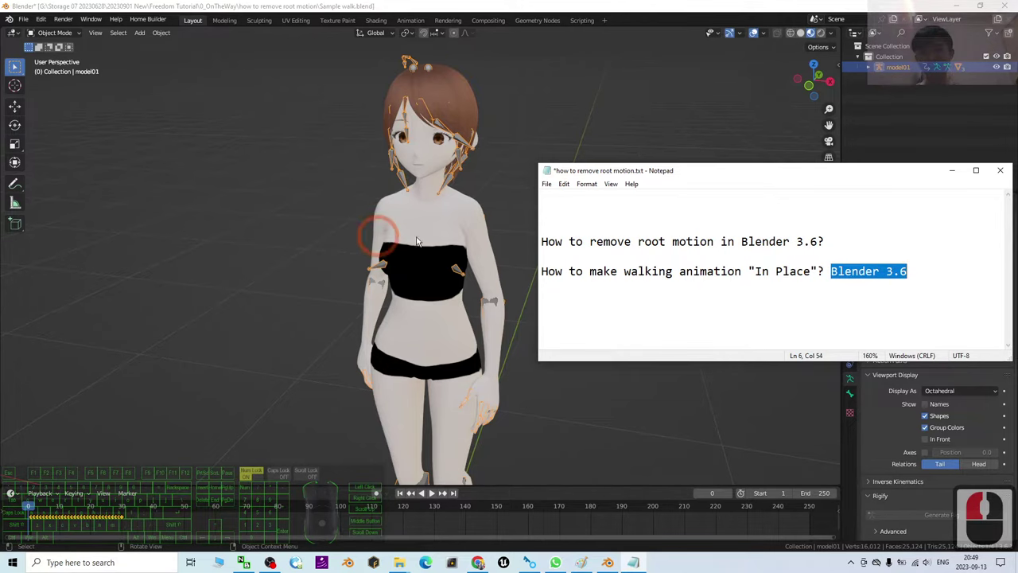
pyautogui.click(477, 213)
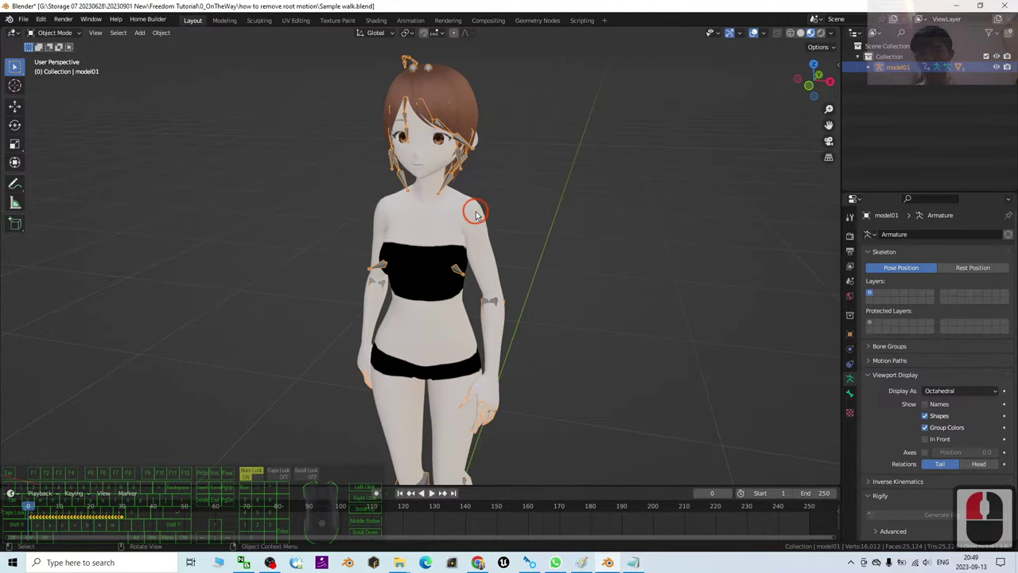
# Step: In Mixamo, toggle In Place on, off and back on for the Walking animation
pyautogui.click(477, 562)
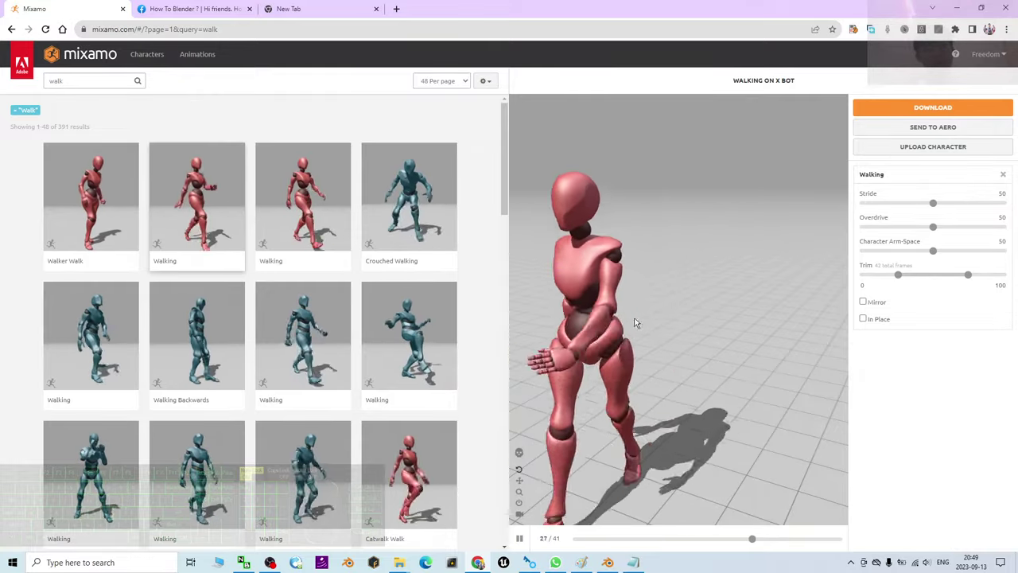
pyautogui.click(863, 319)
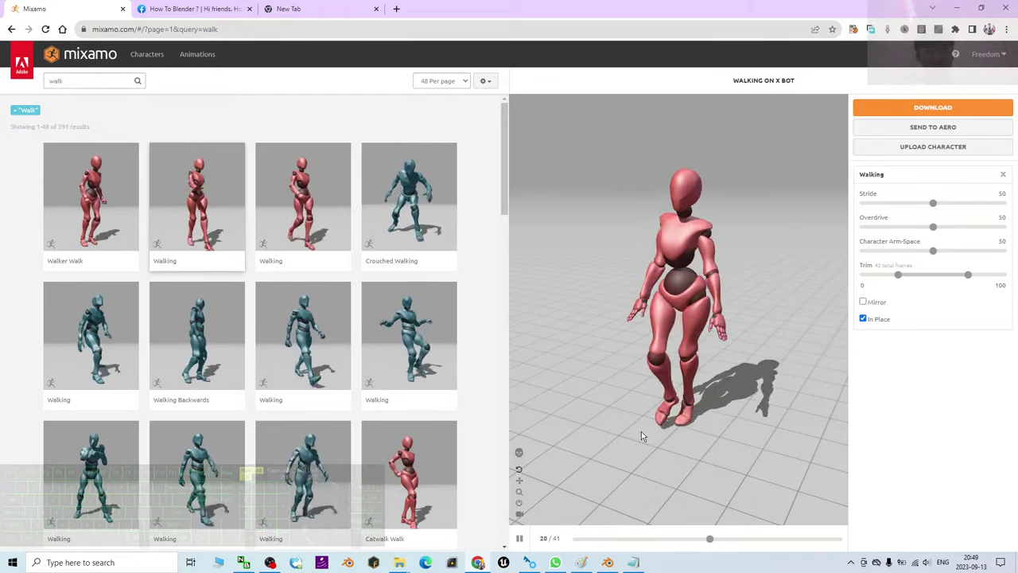
pyautogui.click(864, 318)
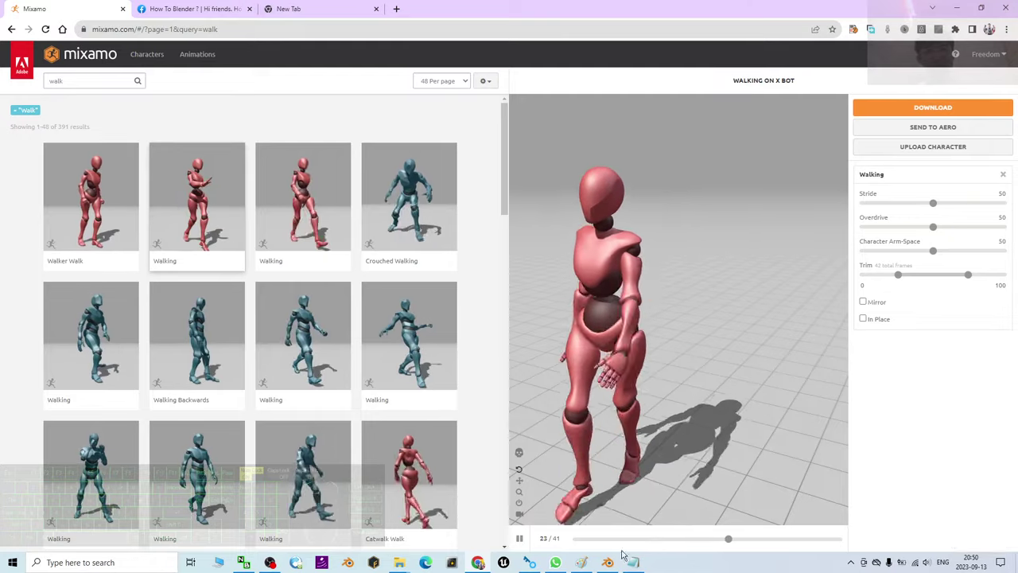
pyautogui.click(864, 319)
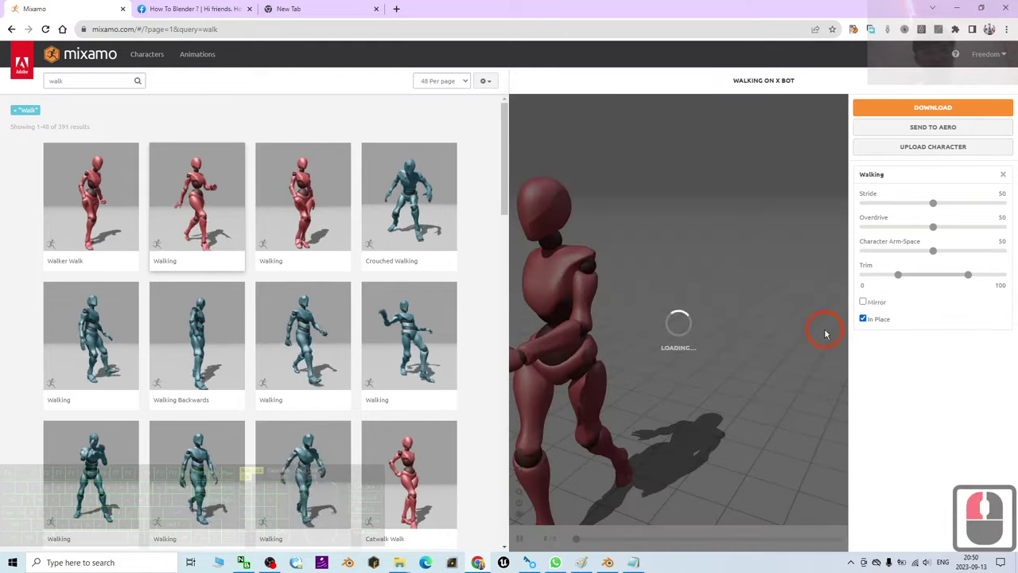
# Step: Pan and orbit the Blender view to an angled shot of the avatar's legs and feet
pyautogui.click(606, 563)
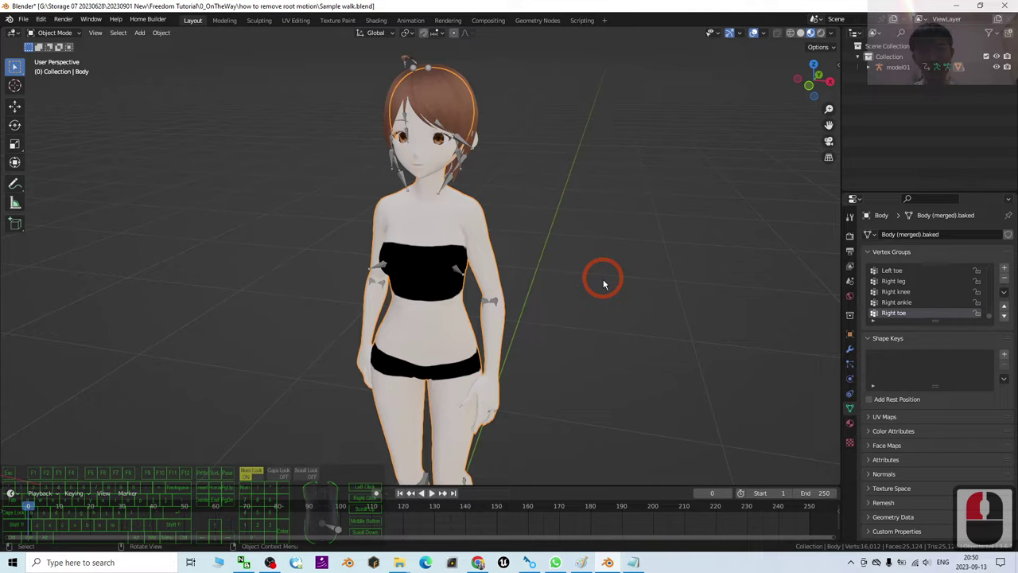
pyautogui.scroll(-6, 523, 296)
pyautogui.scroll(5, 519, 310)
pyautogui.keyDown('shift'); pyautogui.moveTo(541, 350); pyautogui.dragTo(537, 195, button='middle'); pyautogui.keyUp('shift')
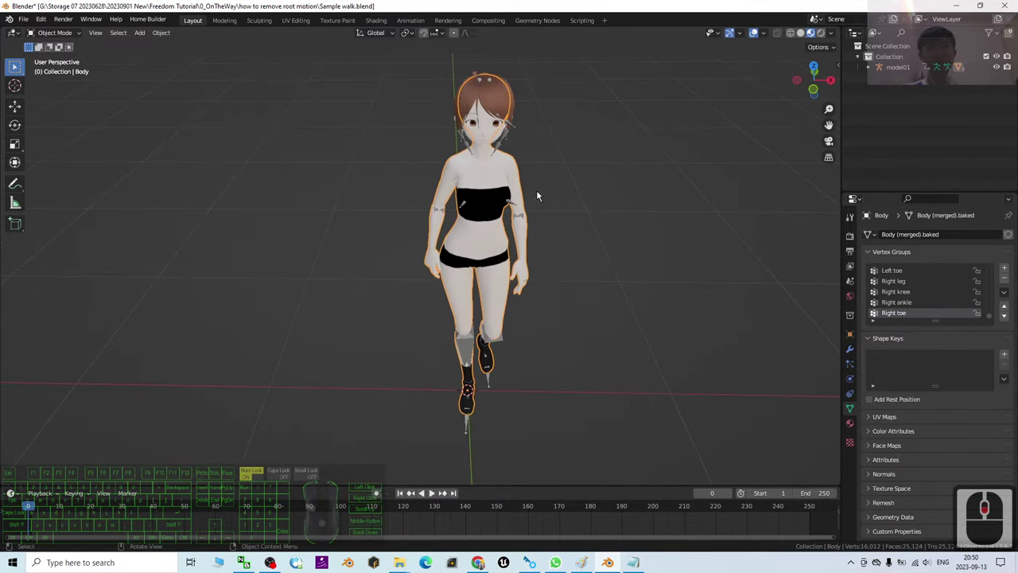
pyautogui.moveTo(623, 257); pyautogui.dragTo(505, 327, button='middle')
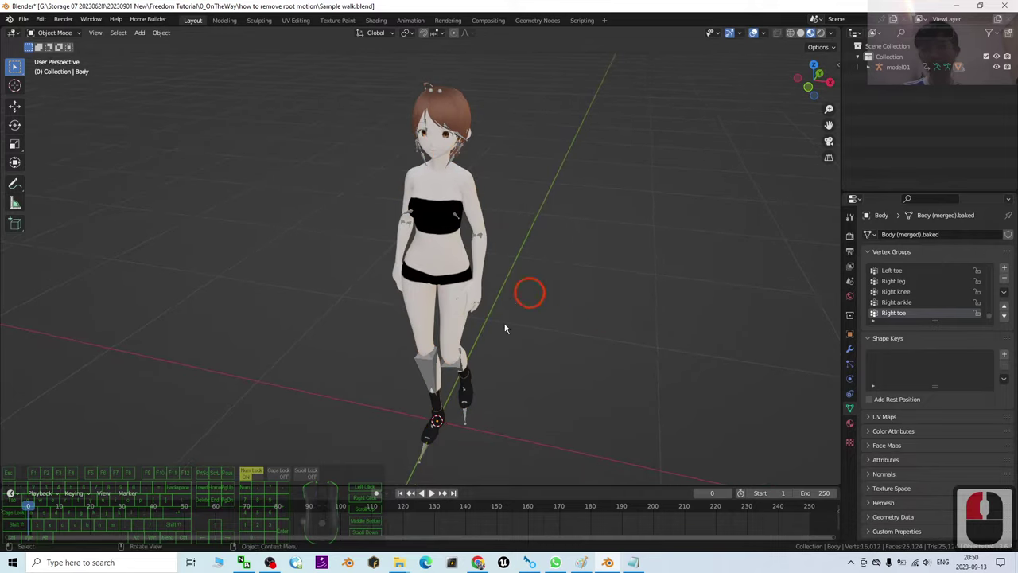
pyautogui.click(480, 562)
pyautogui.click(732, 266)
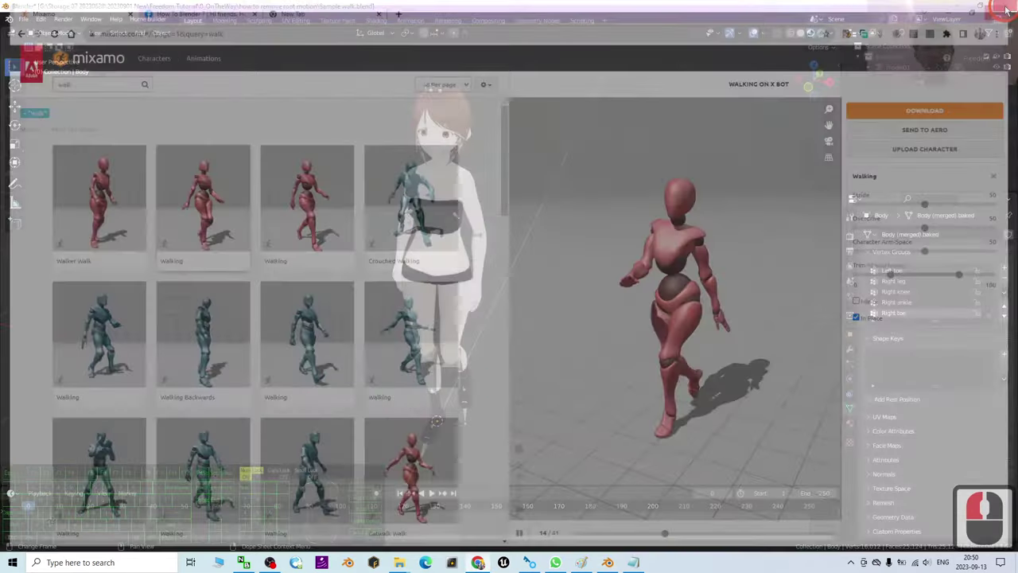
pyautogui.scroll(-2, 507, 301)
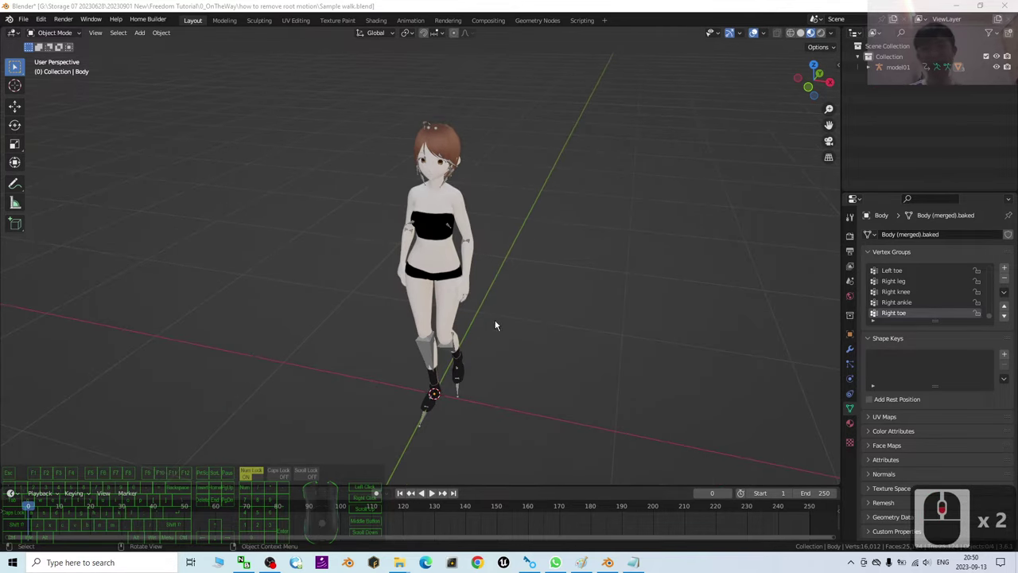
# Step: Play the walk, enlarge the timeline, select the armature, replay and rewind to frame 0
pyautogui.click(431, 492)
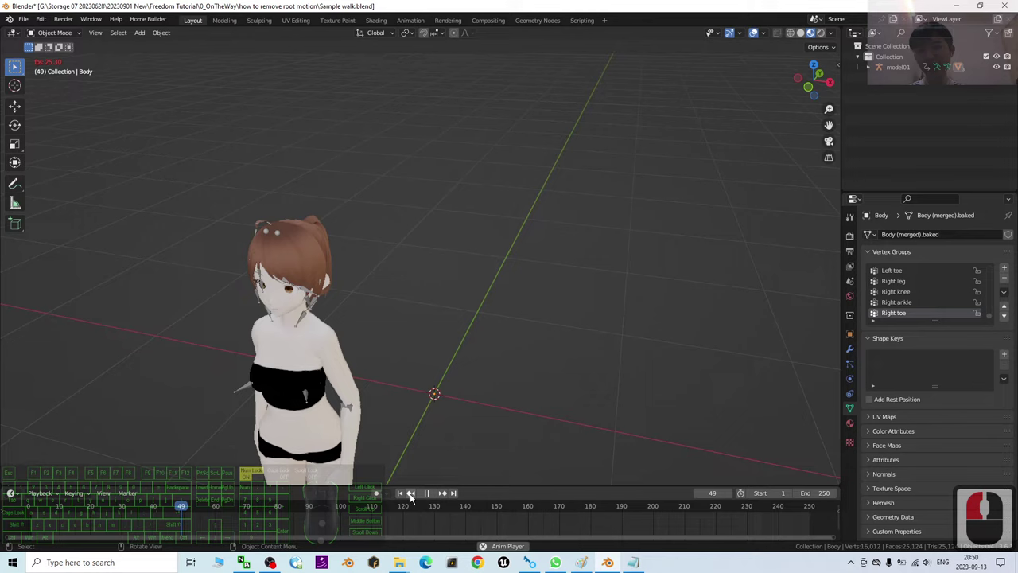
pyautogui.click(423, 493)
pyautogui.moveTo(216, 486); pyautogui.dragTo(32, 431)
pyautogui.click(305, 267)
pyautogui.click(127, 441)
pyautogui.press('space')
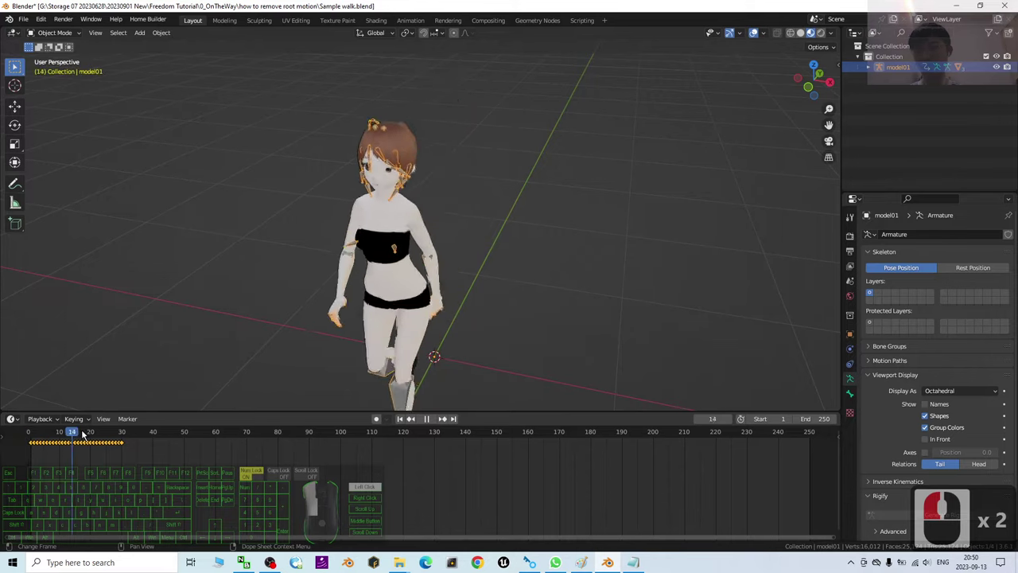
pyautogui.moveTo(119, 436); pyautogui.dragTo(24, 455)
pyautogui.press('space')
# Step: Shrink the timeline back down and pan to centre the avatar
pyautogui.scroll(5, 454, 195)
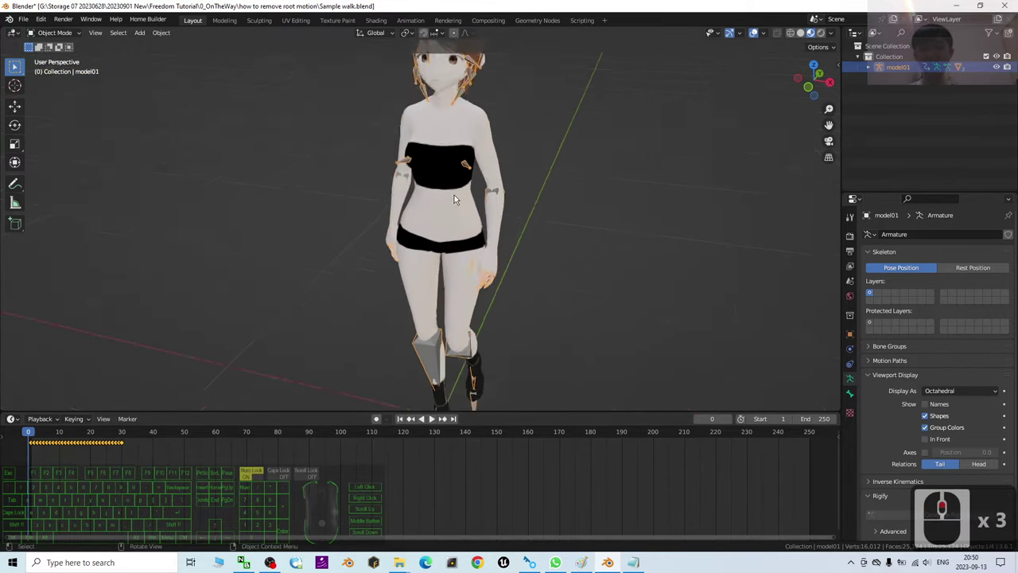
pyautogui.scroll(-3, 556, 246)
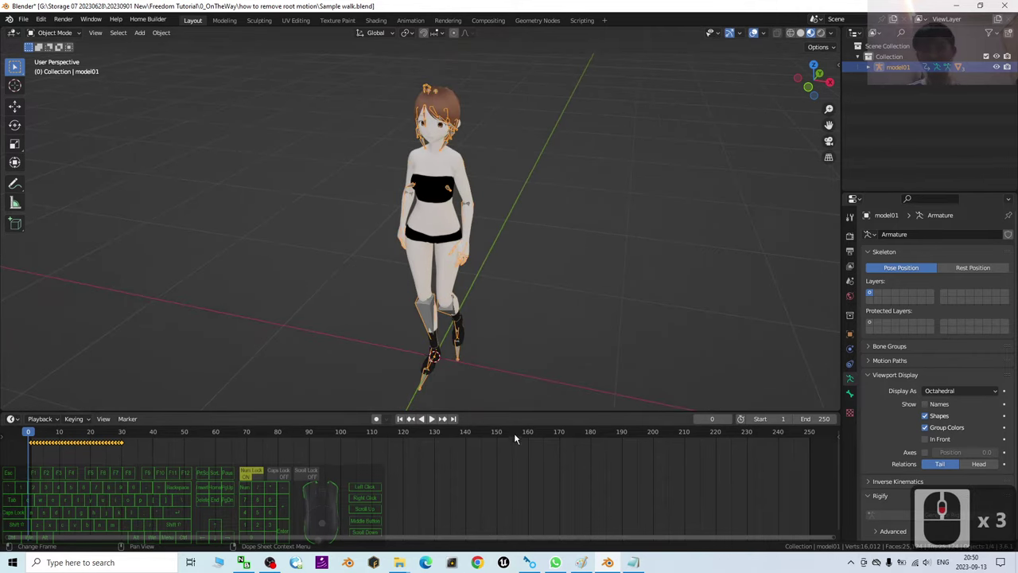
pyautogui.moveTo(519, 410); pyautogui.dragTo(515, 464)
pyautogui.scroll(2, 518, 311)
pyautogui.scroll(1, 565, 298)
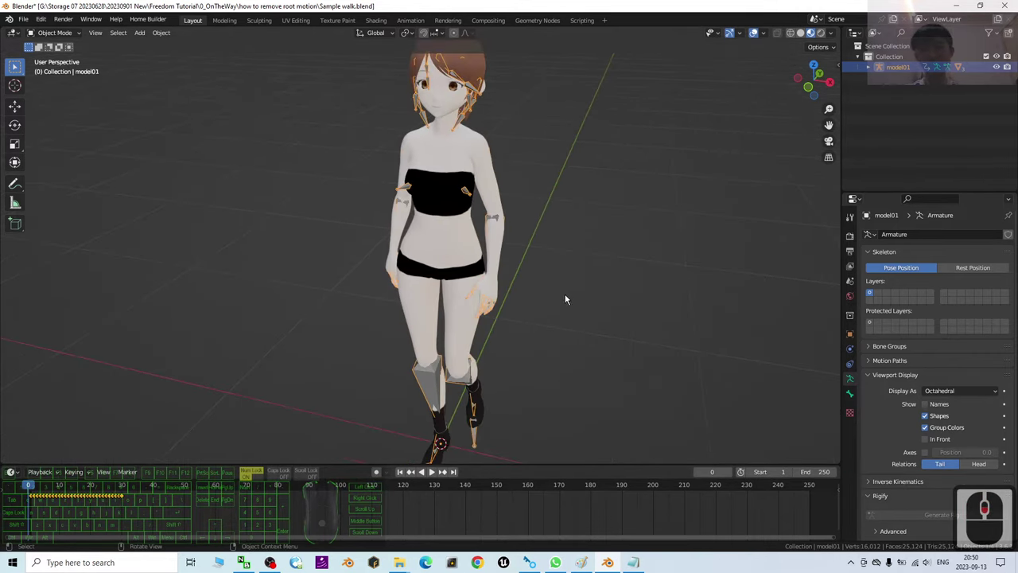
pyautogui.scroll(-1, 565, 294)
pyautogui.scroll(2, 567, 266)
pyautogui.keyDown('shift'); pyautogui.moveTo(568, 257); pyautogui.dragTo(443, 423, button='middle'); pyautogui.keyUp('shift')
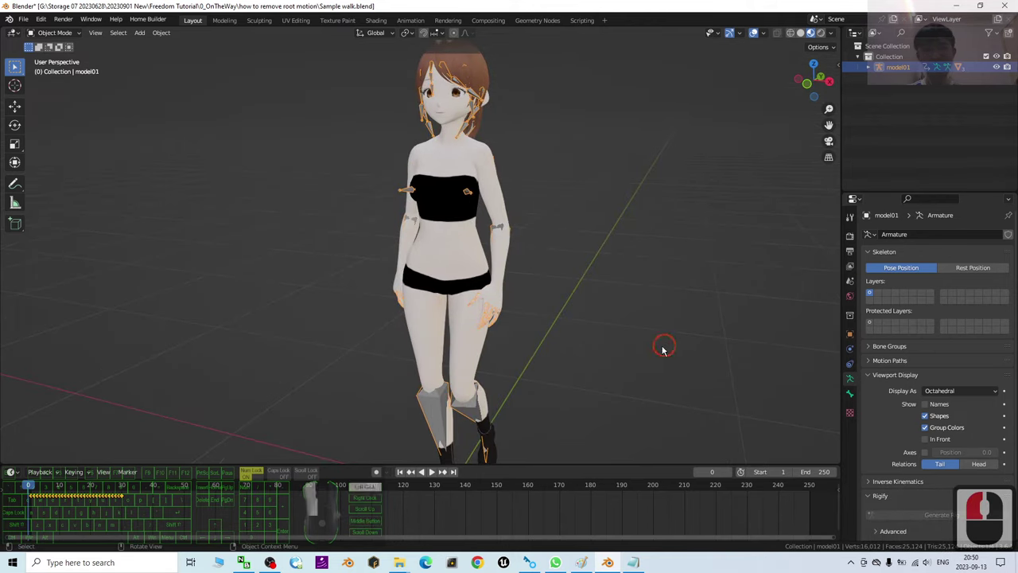
# Step: Select the avatar's armature and set its bones to draw In Front of the mesh
pyautogui.click(422, 404)
pyautogui.click(461, 222)
pyautogui.click(454, 279)
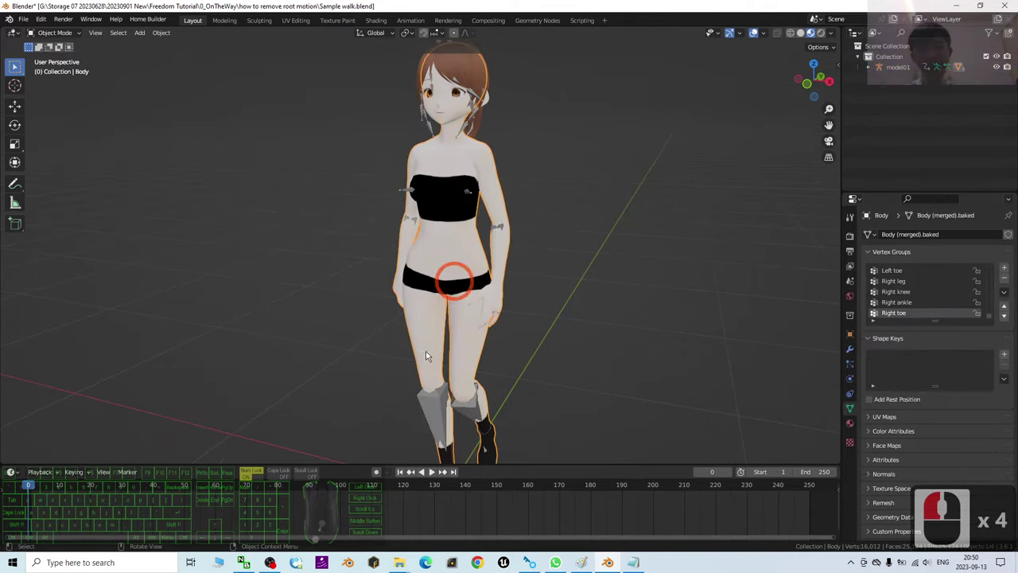
pyautogui.click(433, 408)
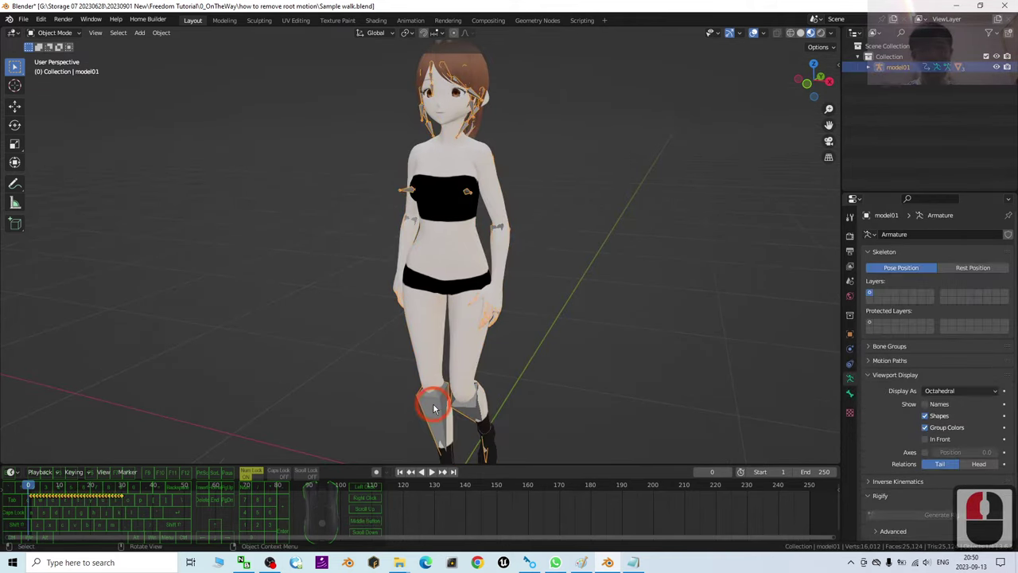
pyautogui.click(851, 386)
pyautogui.click(878, 375)
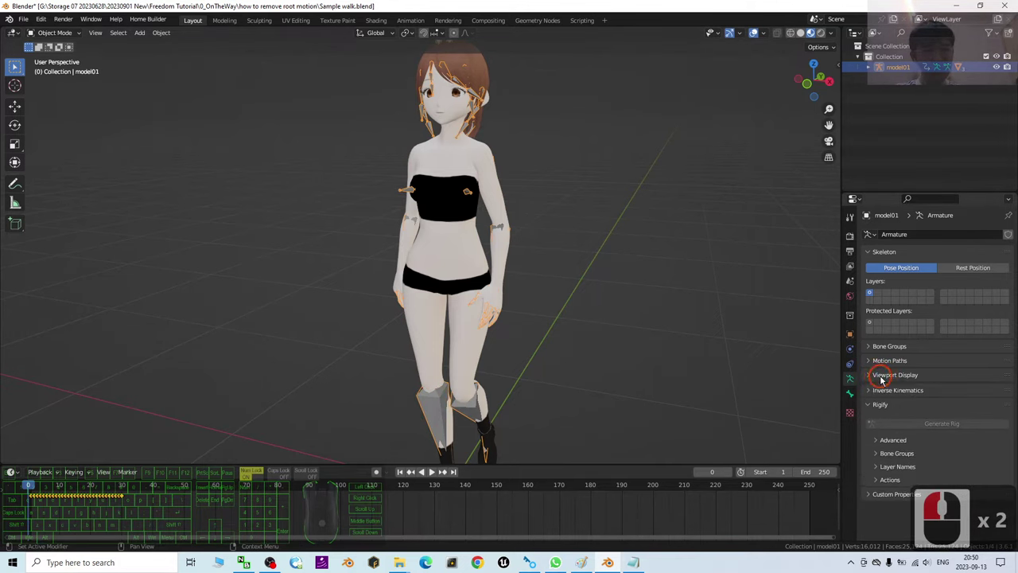
pyautogui.click(881, 377)
pyautogui.click(931, 440)
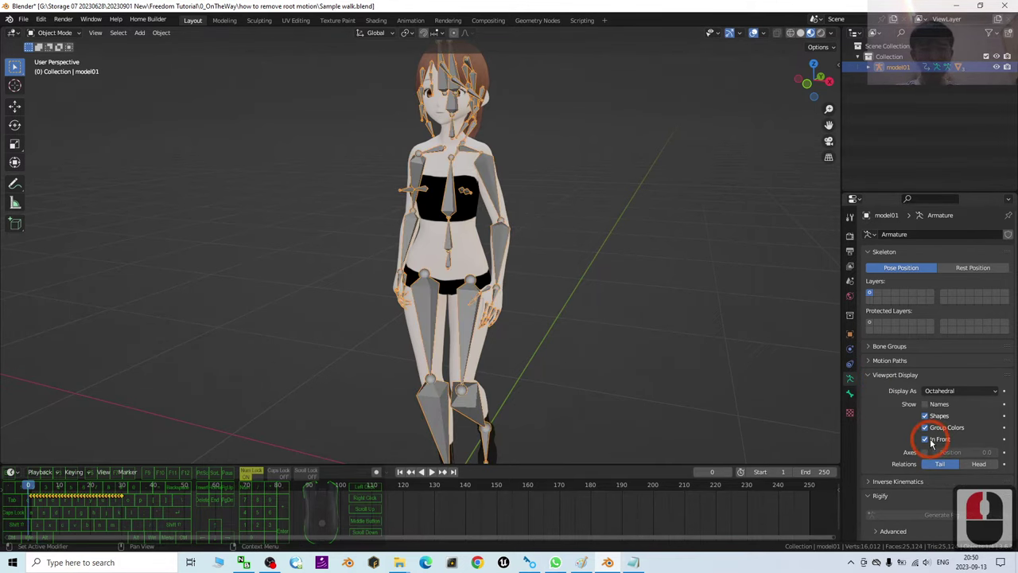
# Step: Toggle the armature's bone names on and off while inspecting the rig
pyautogui.moveTo(475, 205); pyautogui.dragTo(488, 204, button='middle')
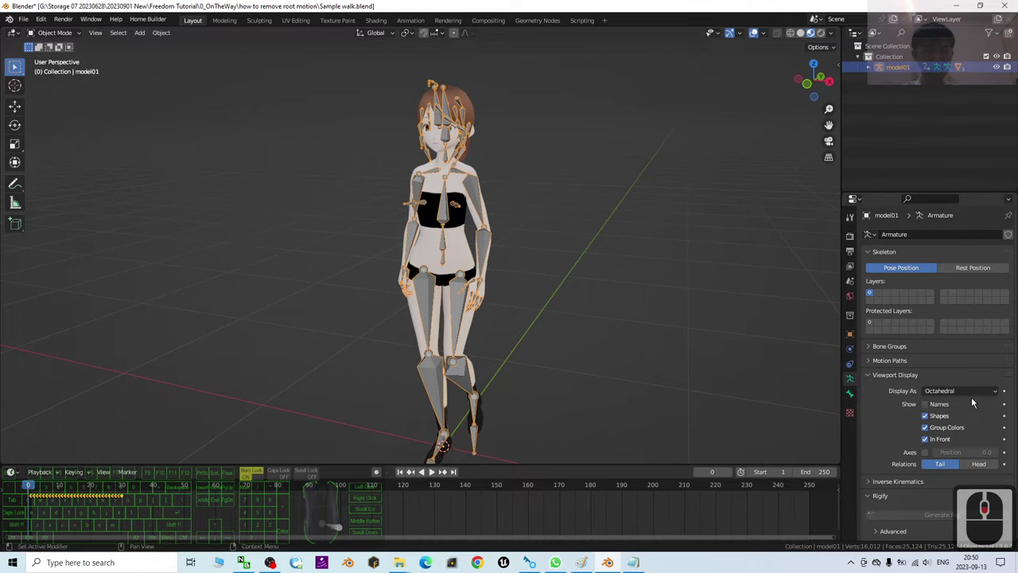
pyautogui.click(937, 405)
pyautogui.click(937, 405)
pyautogui.click(937, 406)
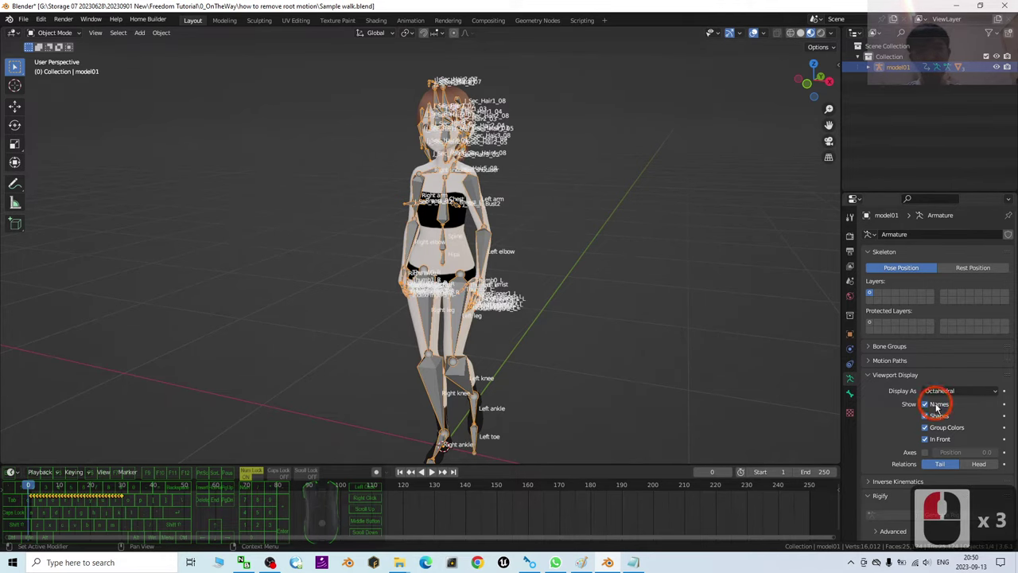
pyautogui.scroll(6, 498, 295)
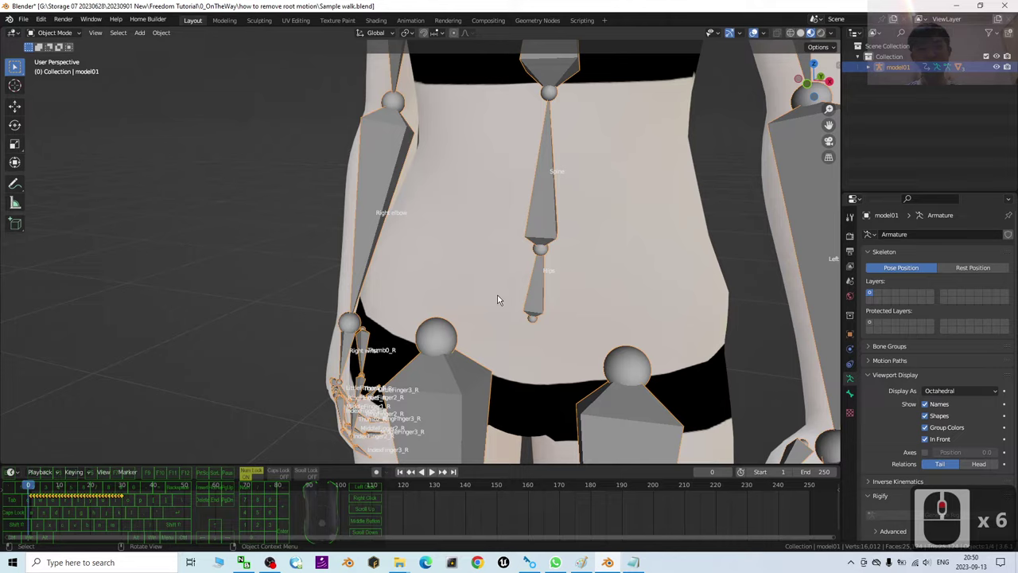
pyautogui.scroll(-4, 542, 290)
pyautogui.scroll(-1, 542, 291)
pyautogui.click(929, 405)
pyautogui.click(460, 275)
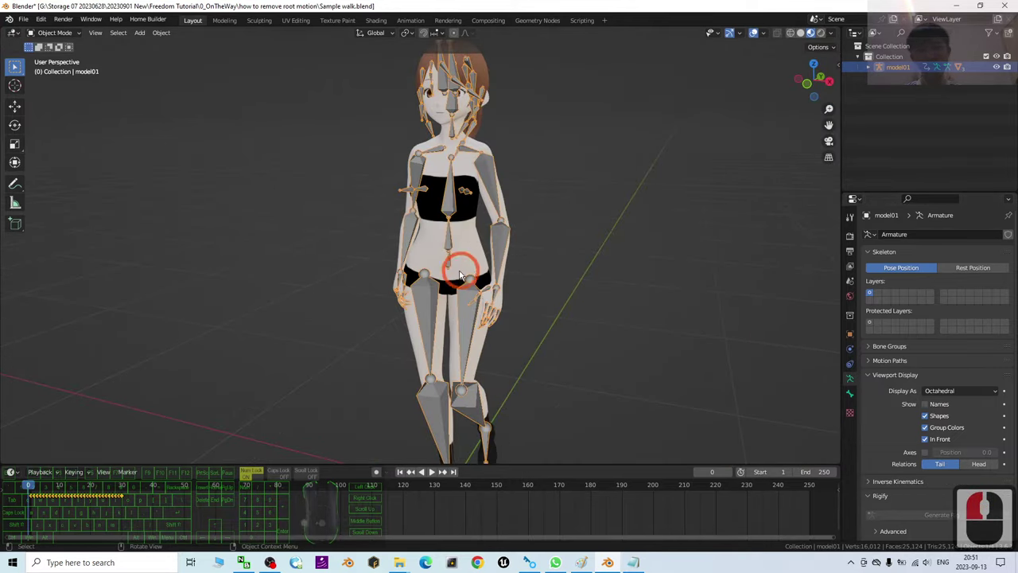
pyautogui.click(448, 264)
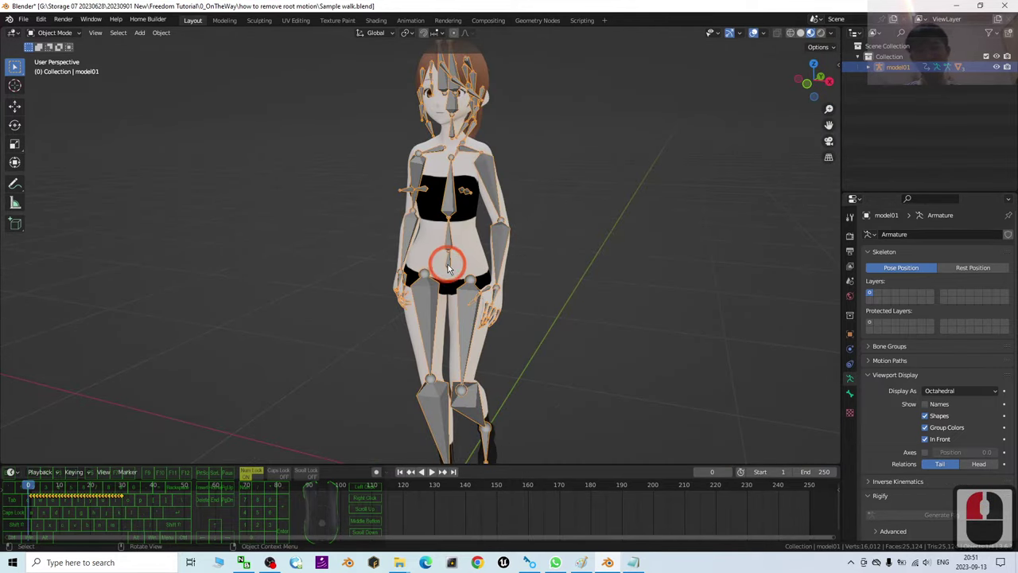
# Step: Play the walk animation, stop it, and jump back to the start frame
pyautogui.click(433, 472)
pyautogui.scroll(-5, 597, 299)
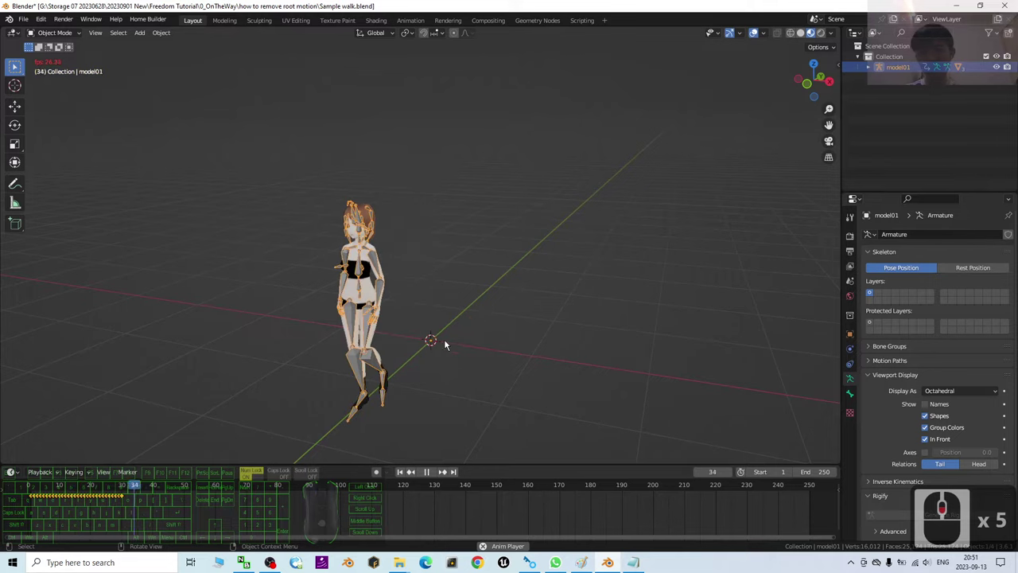
pyautogui.click(427, 472)
pyautogui.click(399, 471)
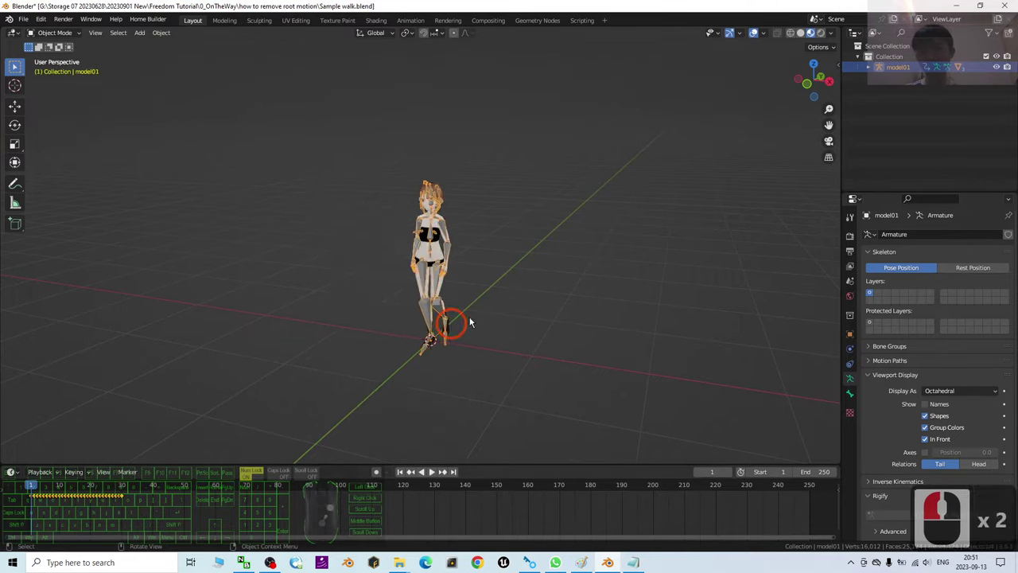
pyautogui.scroll(5, 469, 321)
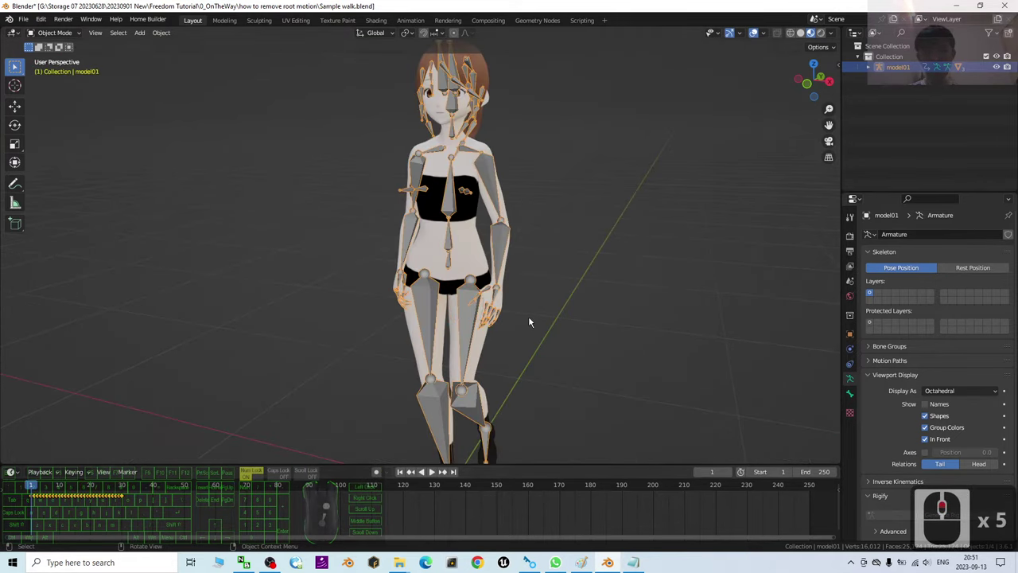
# Step: Highlight 'In Place' and 'remove root motion' in the notes, minimize them, and orbit the character
pyautogui.click(633, 561)
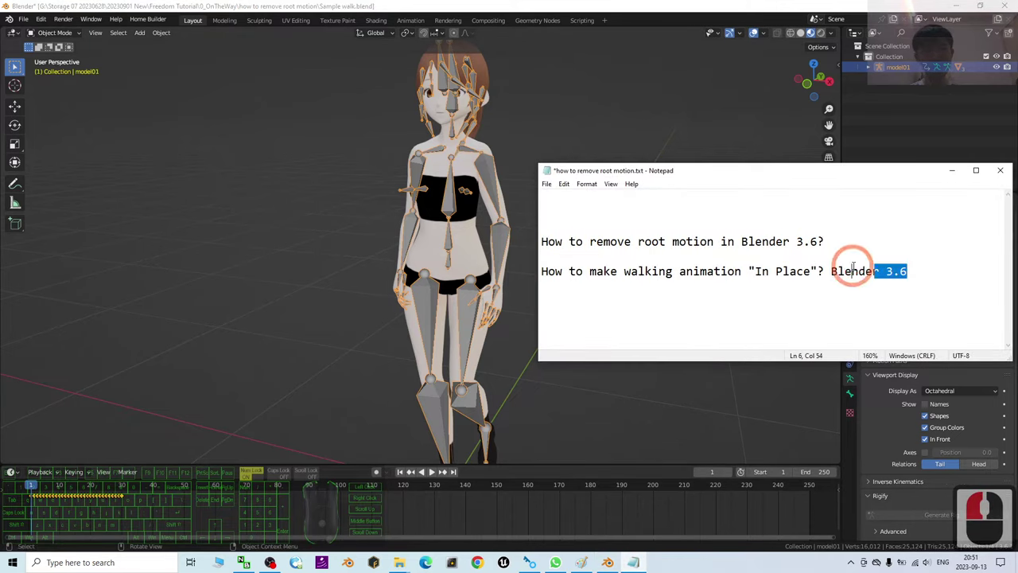
pyautogui.click(753, 271)
pyautogui.moveTo(810, 266); pyautogui.dragTo(804, 269)
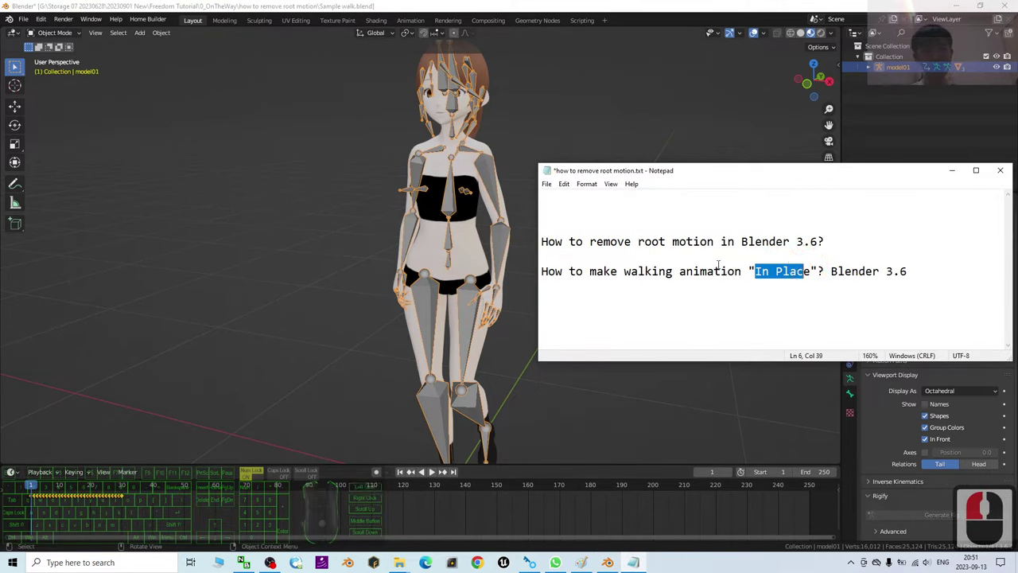
pyautogui.moveTo(589, 242); pyautogui.dragTo(718, 240)
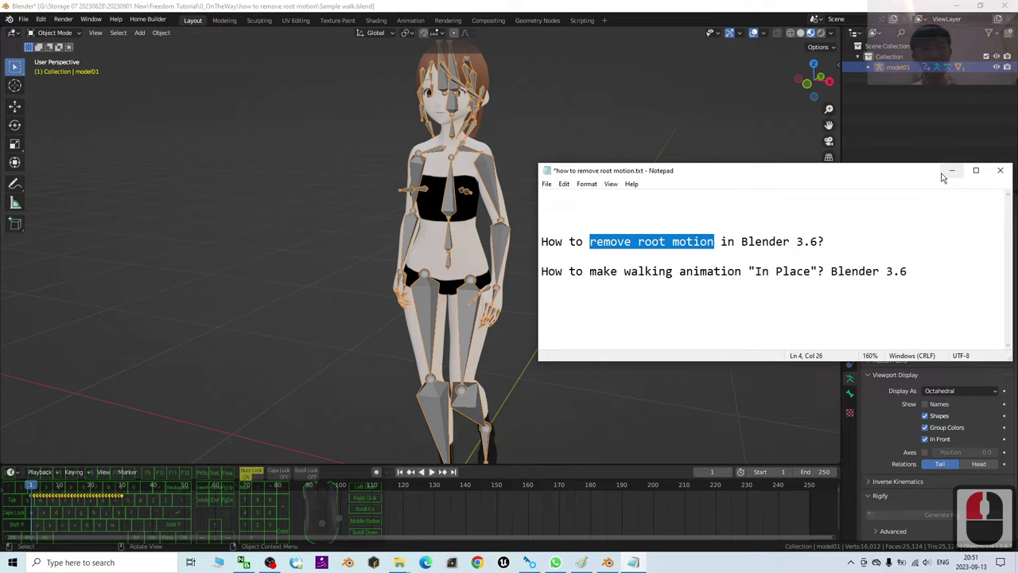
pyautogui.click(952, 170)
pyautogui.moveTo(565, 85); pyautogui.dragTo(565, 292, button='middle')
# Step: Switch the avatar's rig from Object Mode to Pose Mode
pyautogui.scroll(1, 566, 294)
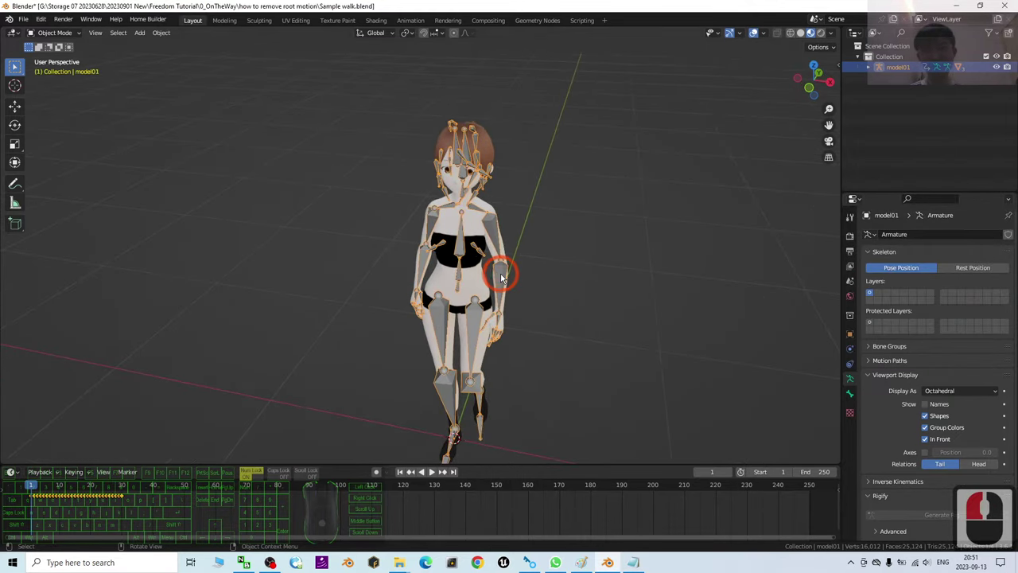
pyautogui.click(54, 33)
pyautogui.click(56, 68)
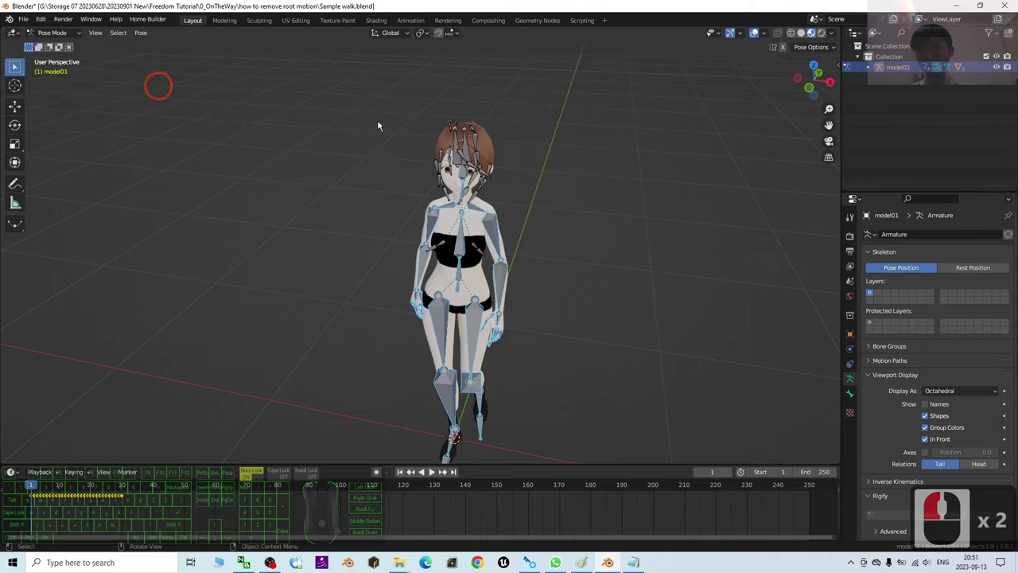
# Step: Make the timeline area taller and split it into two animation areas
pyautogui.moveTo(296, 466); pyautogui.dragTo(320, 370)
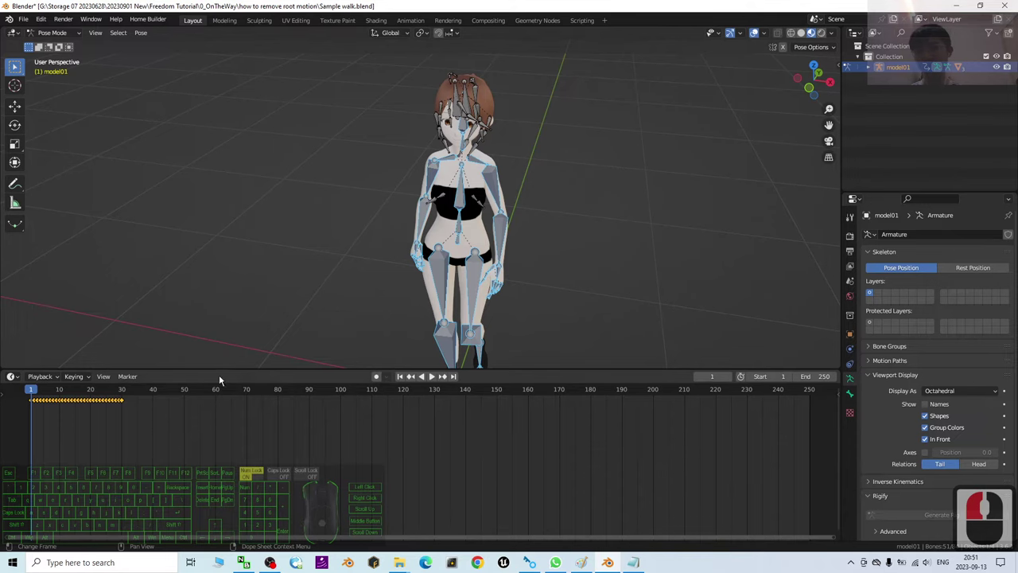
pyautogui.moveTo(222, 369)
pyautogui.mouseDown()
pyautogui.moveTo(218, 454)
pyautogui.moveTo(223, 352)
pyautogui.mouseUp()
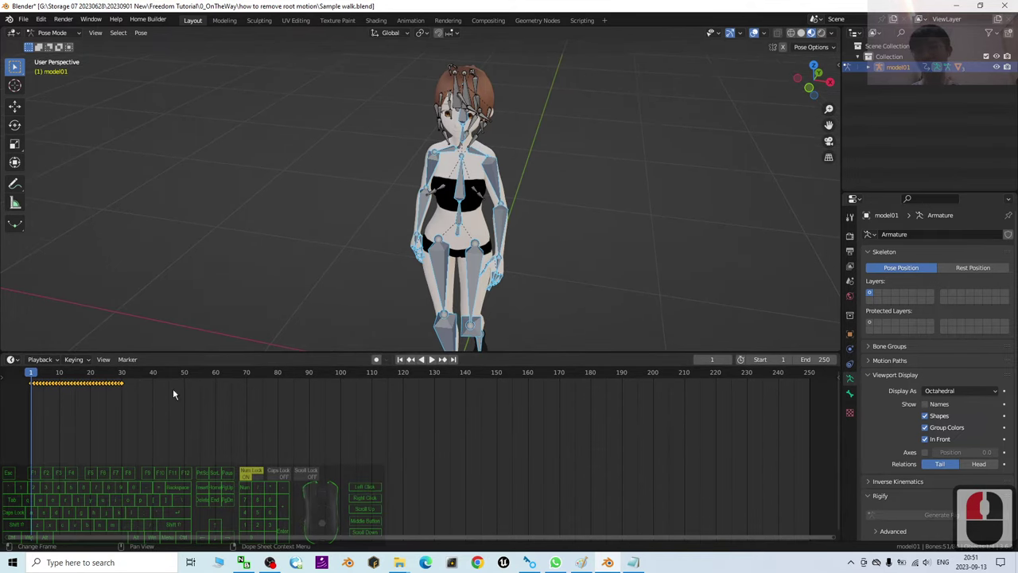
pyautogui.moveTo(4, 355); pyautogui.dragTo(107, 494)
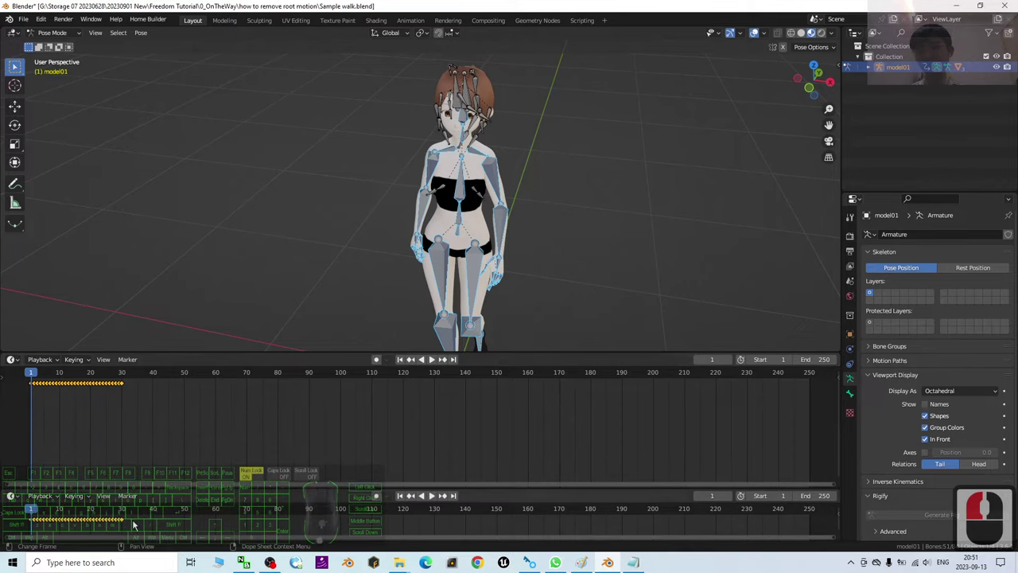
# Step: Change the upper timeline area's editor type to Graph Editor
pyautogui.click(12, 359)
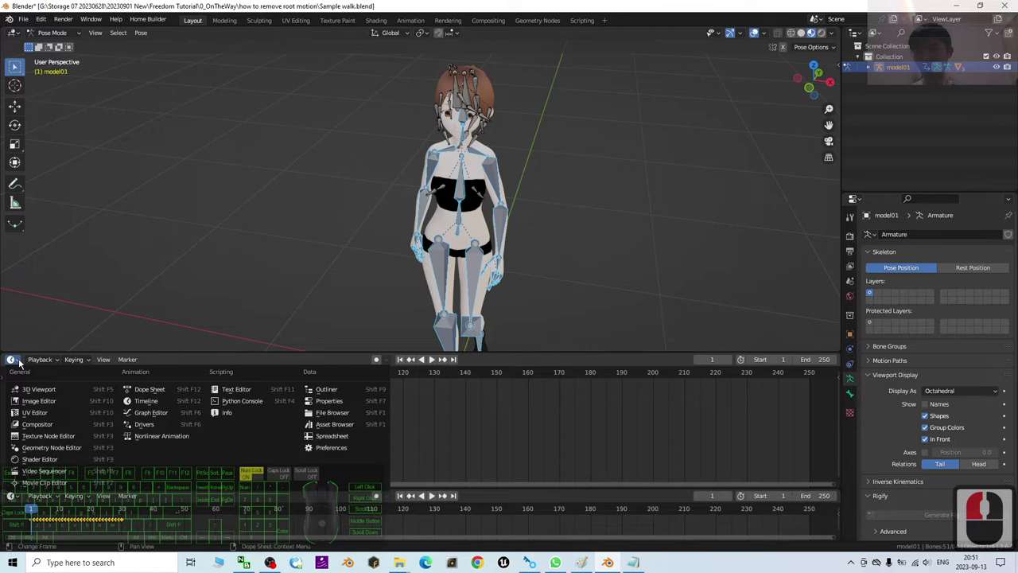
pyautogui.press('Escape')
pyautogui.click(13, 359)
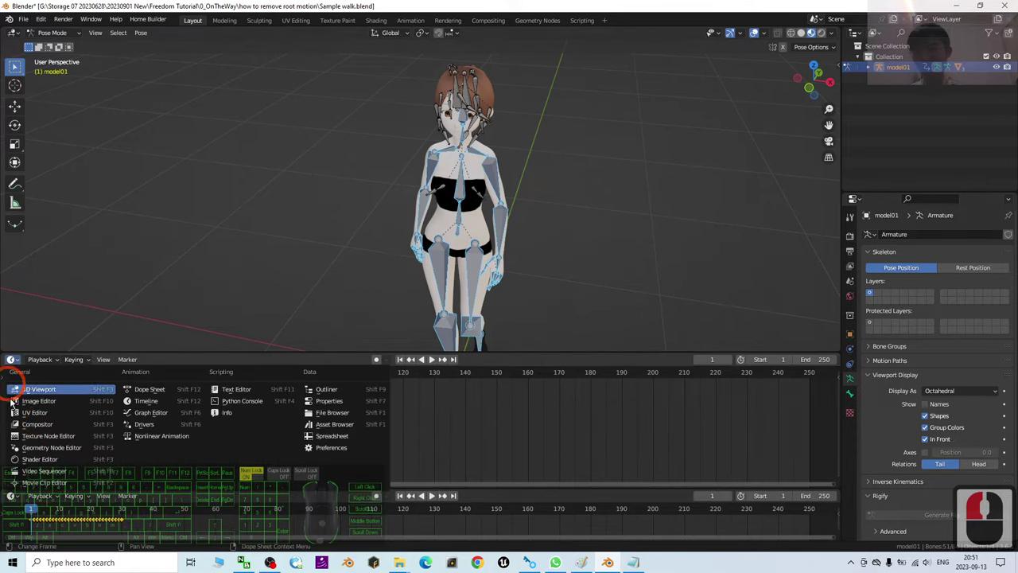
pyautogui.click(159, 414)
pyautogui.scroll(3, 600, 237)
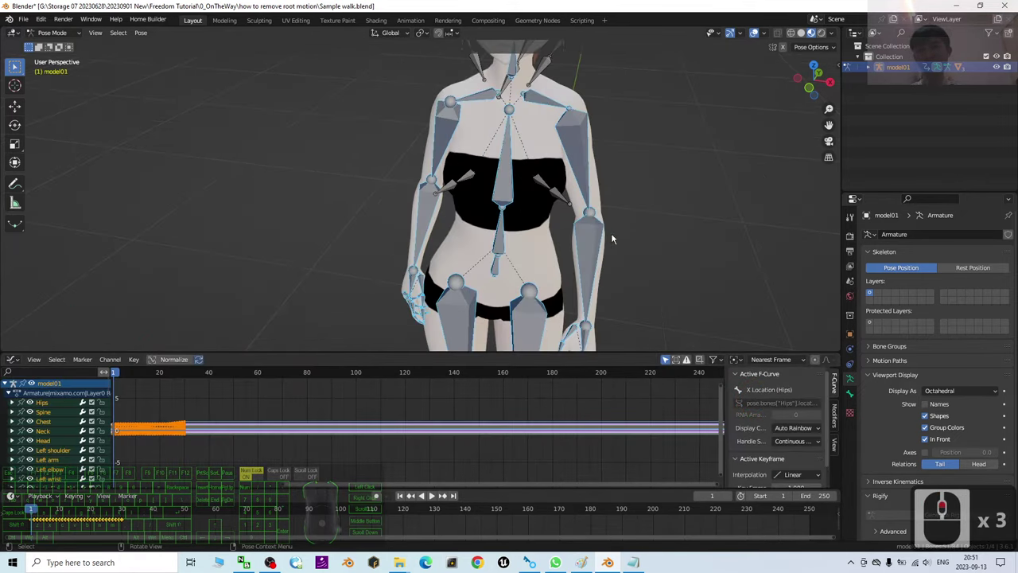
# Step: Select the Hips bone and expand its channel to list its animation curves
pyautogui.click(723, 234)
pyautogui.click(533, 271)
pyautogui.click(496, 271)
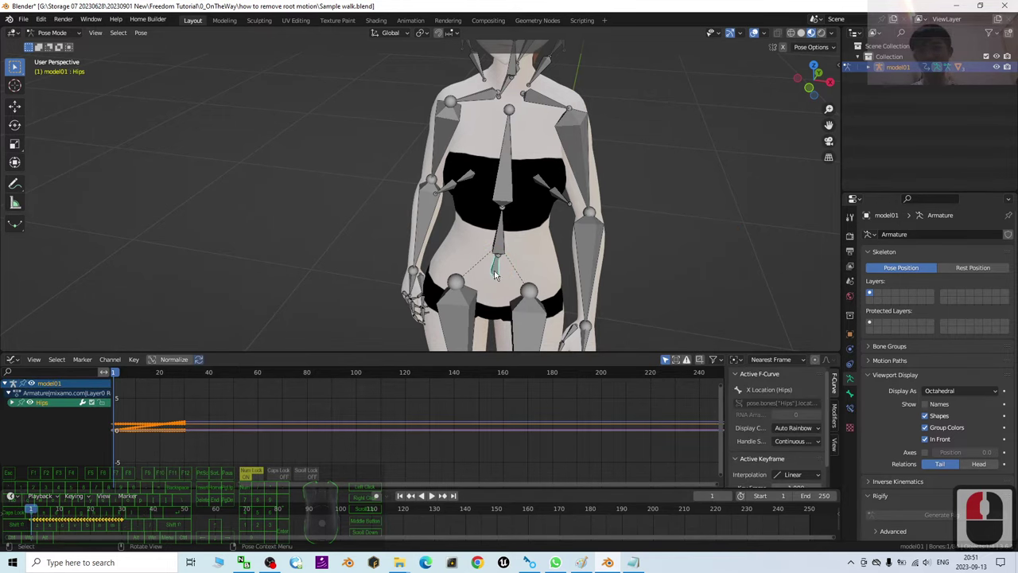
pyautogui.scroll(-2, 499, 270)
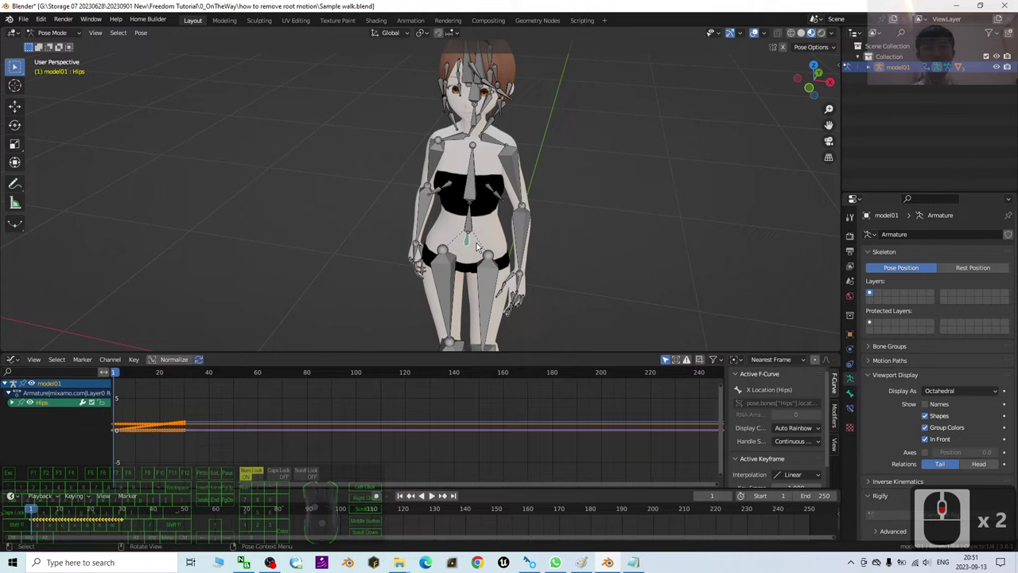
pyautogui.click(12, 402)
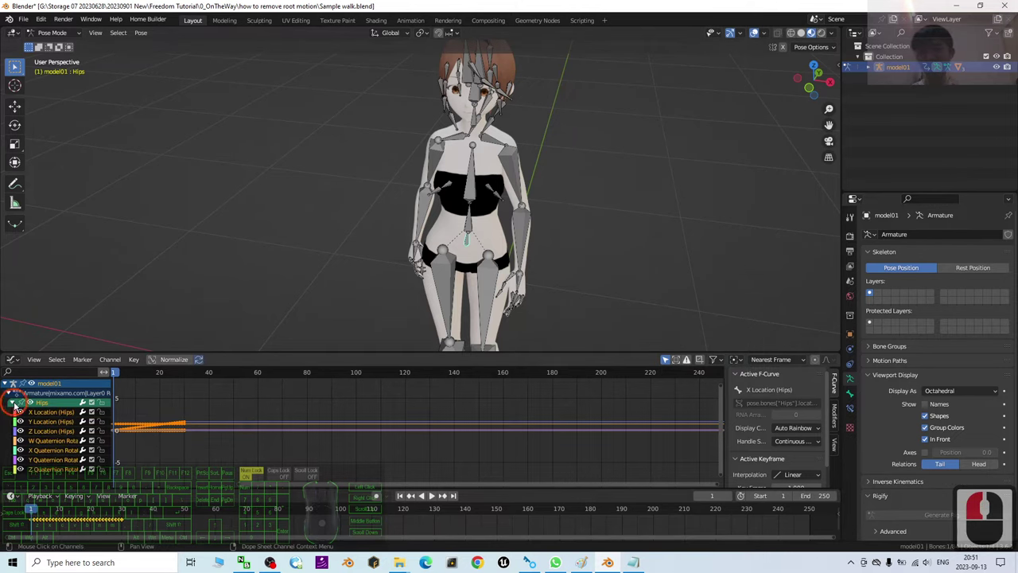
pyautogui.scroll(-3, 578, 213)
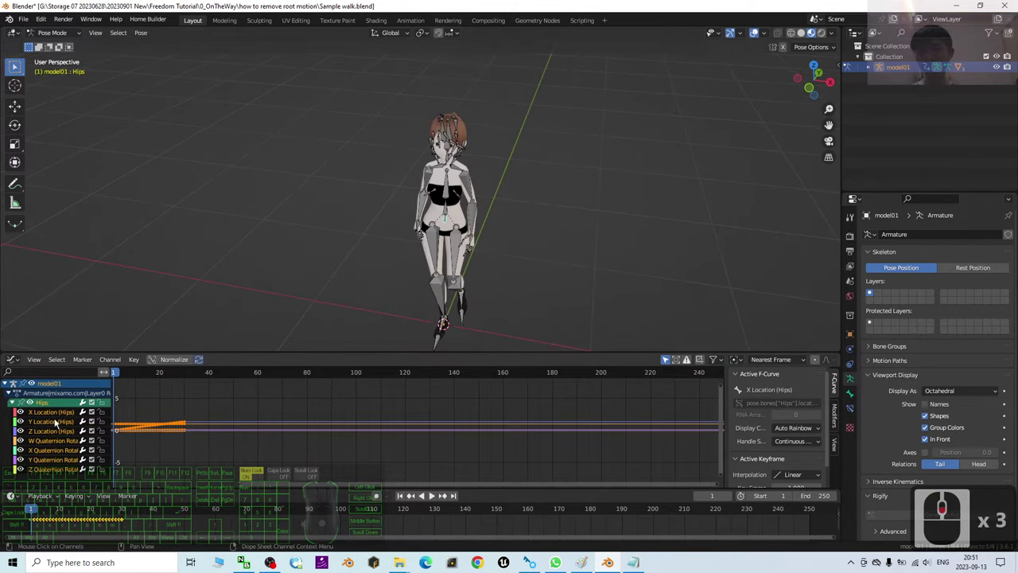
pyautogui.scroll(4, 568, 231)
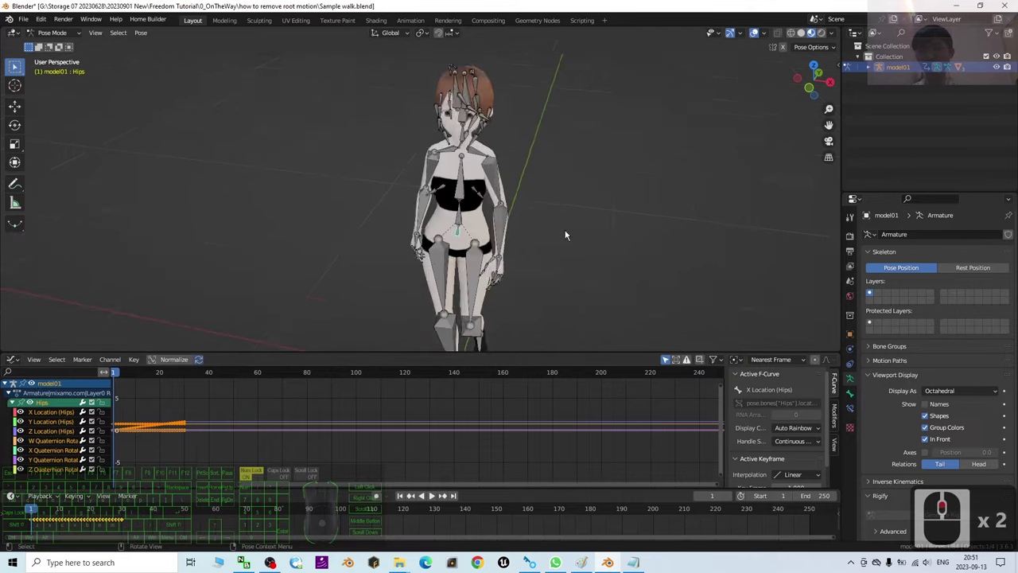
pyautogui.scroll(-1, 647, 250)
# Step: Select the Hips bone's Z Location (Hips) curve in the Graph Editor and delete it
pyautogui.click(624, 256)
pyautogui.keyDown('ctrl'); pyautogui.moveTo(284, 302); pyautogui.dragTo(166, 328, button='middle'); pyautogui.keyUp('ctrl')
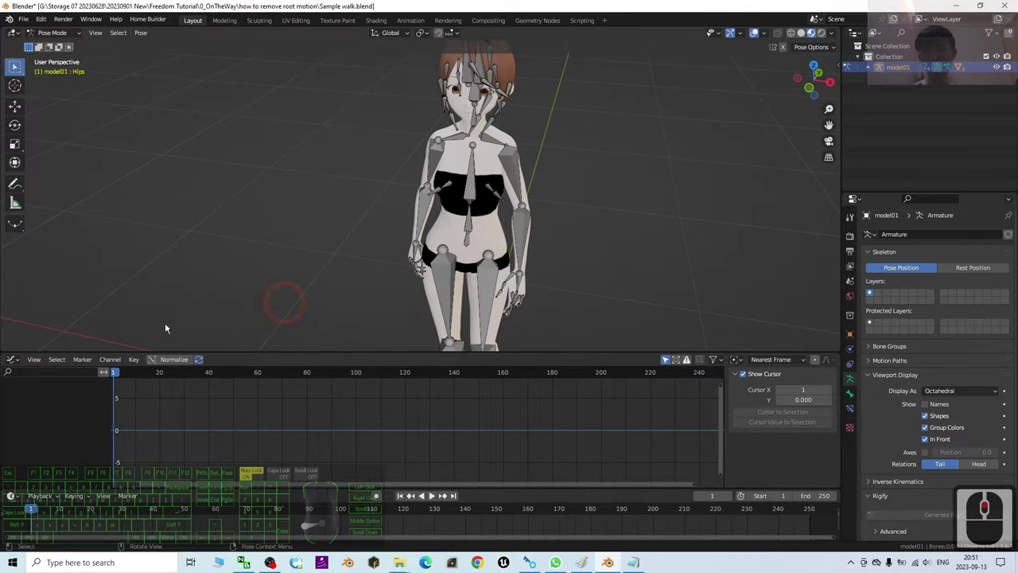
pyautogui.click(469, 243)
pyautogui.click(62, 413)
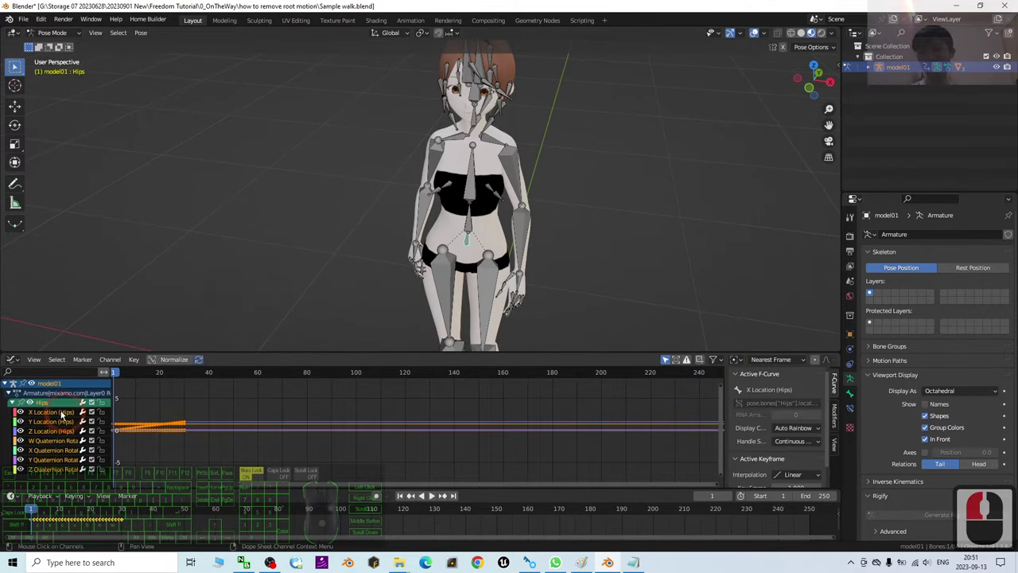
pyautogui.click(18, 407)
pyautogui.click(17, 408)
pyautogui.click(47, 431)
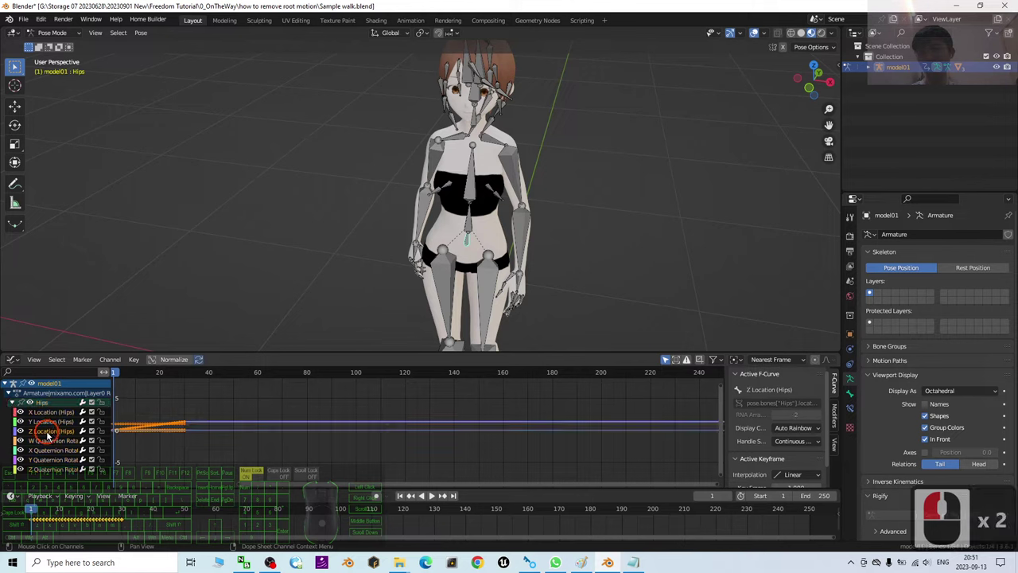
pyautogui.click(50, 429)
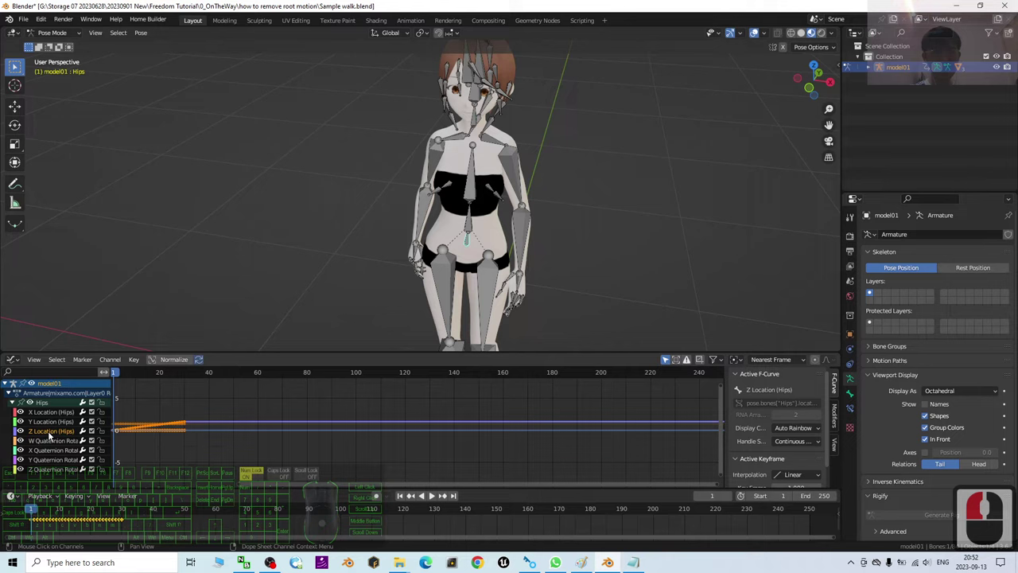
pyautogui.press('Delete')
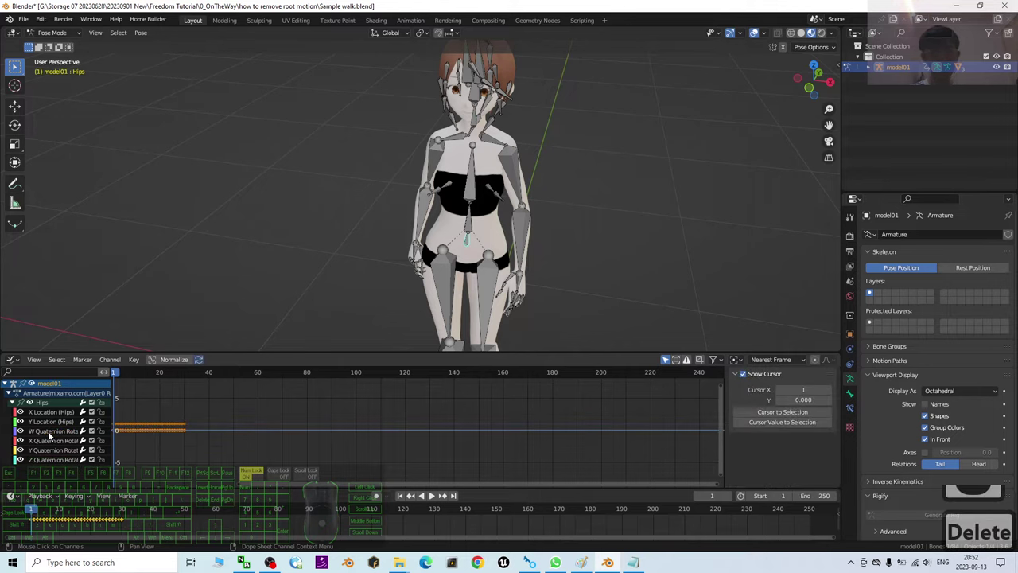
# Step: Play the walk to check it stays in place, then stop and return to the first frame
pyautogui.click(432, 497)
pyautogui.scroll(-6, 556, 270)
pyautogui.scroll(3, 540, 278)
pyautogui.moveTo(575, 287); pyautogui.dragTo(447, 445, button='middle')
pyautogui.click(427, 496)
pyautogui.click(400, 495)
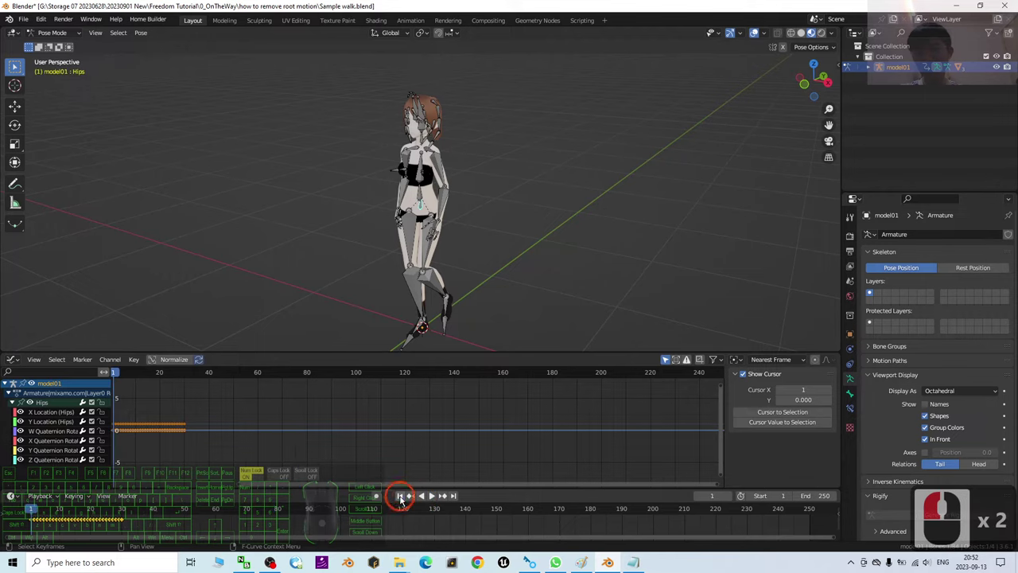
# Step: Orbit around the character, replay the walk, then stop and rewind to frame 1
pyautogui.scroll(3, 682, 214)
pyautogui.moveTo(563, 225); pyautogui.dragTo(457, 230, button='middle')
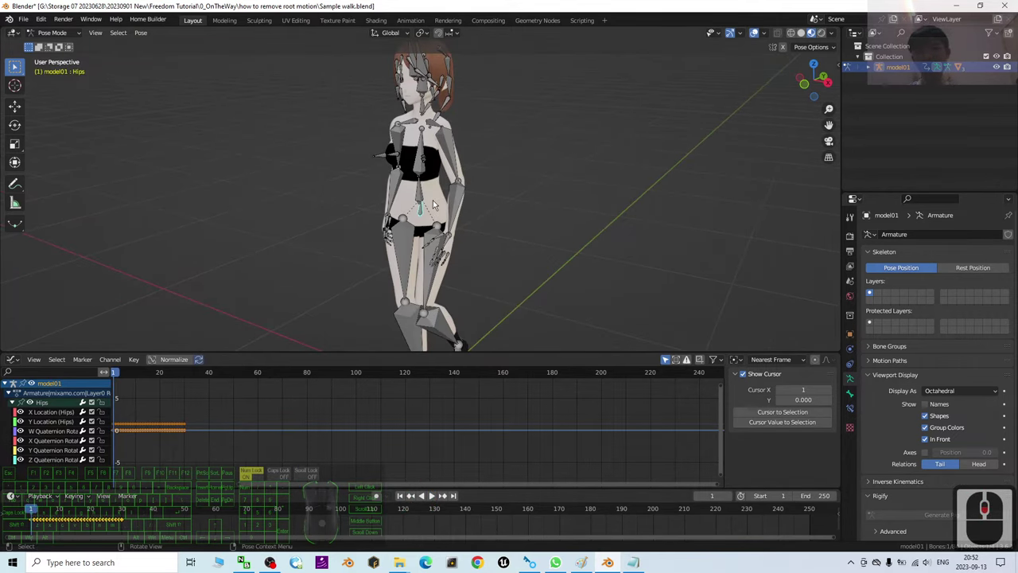
pyautogui.moveTo(433, 205); pyautogui.dragTo(443, 213, button='middle')
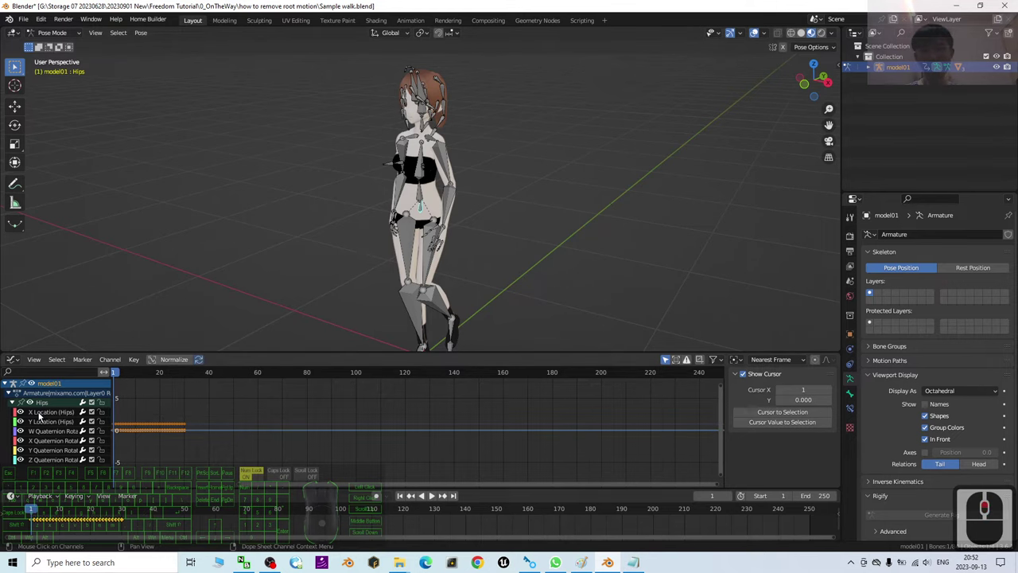
pyautogui.scroll(2, 512, 231)
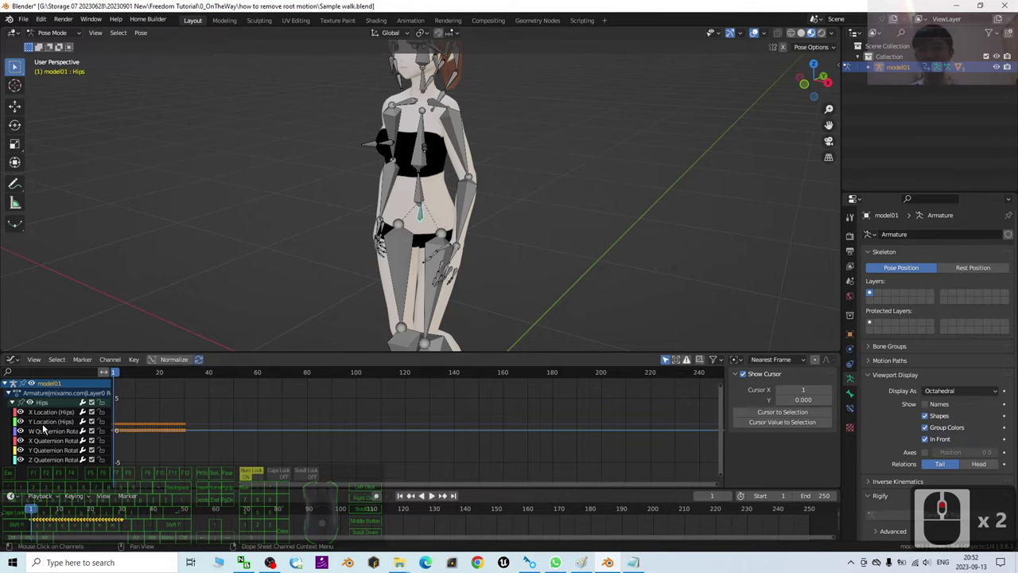
pyautogui.scroll(-6, 477, 302)
pyautogui.scroll(4, 469, 414)
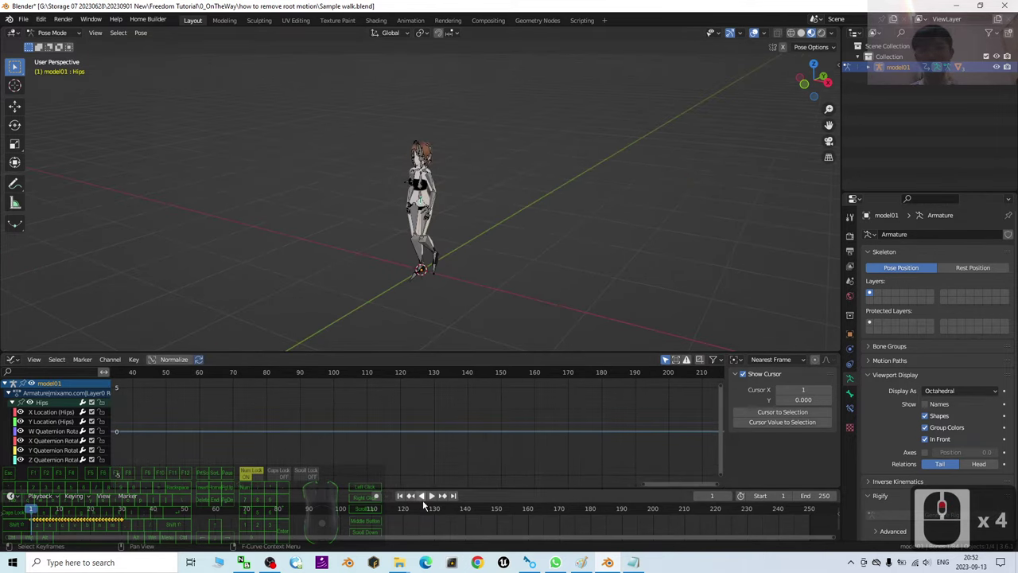
pyautogui.click(432, 496)
pyautogui.scroll(4, 502, 225)
pyautogui.scroll(-3, 493, 254)
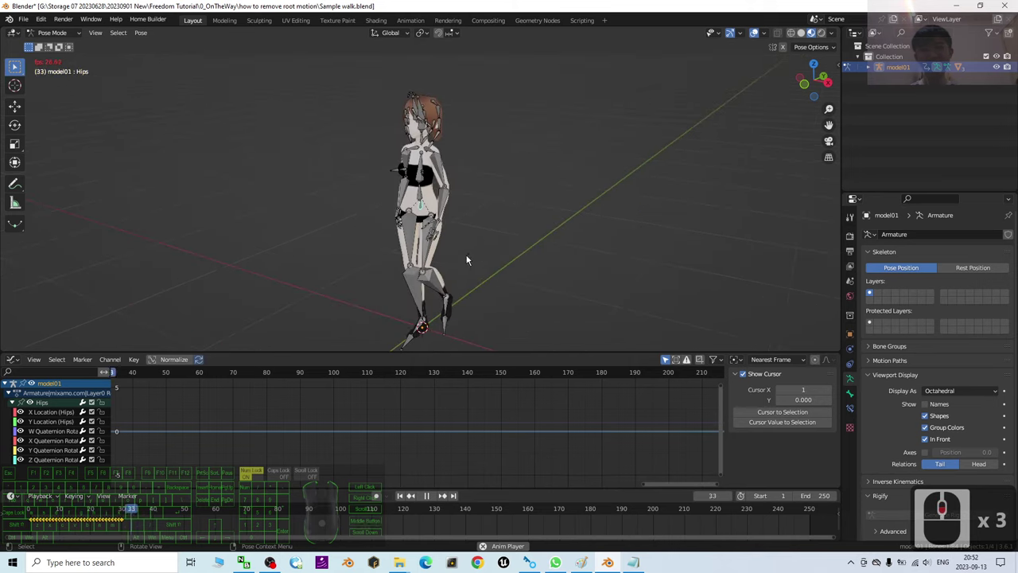
pyautogui.click(426, 496)
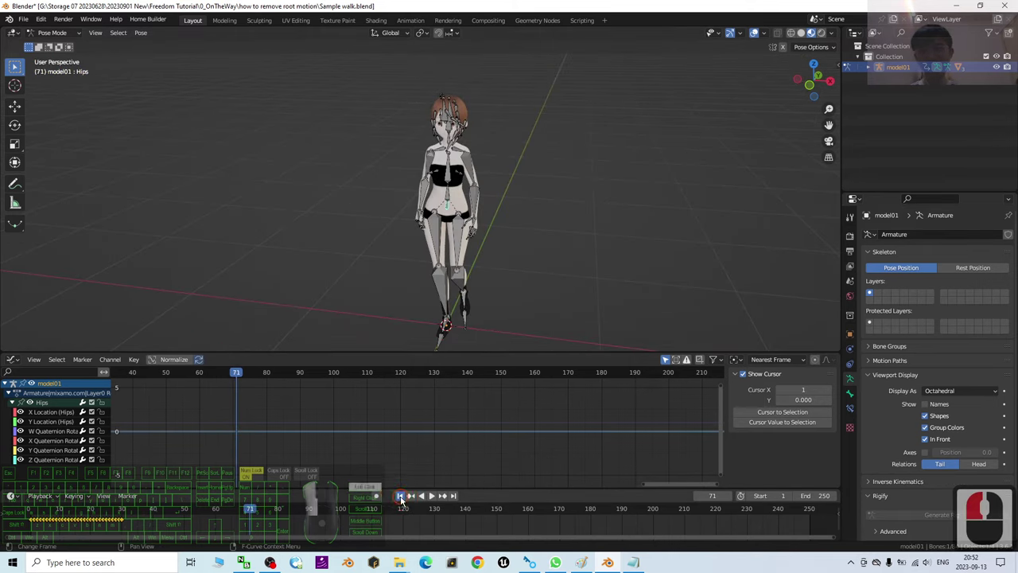
pyautogui.click(400, 495)
# Step: Highlight 'remove root motion' and the walk In Place question, then bring Blender back in front
pyautogui.click(667, 566)
pyautogui.click(621, 241)
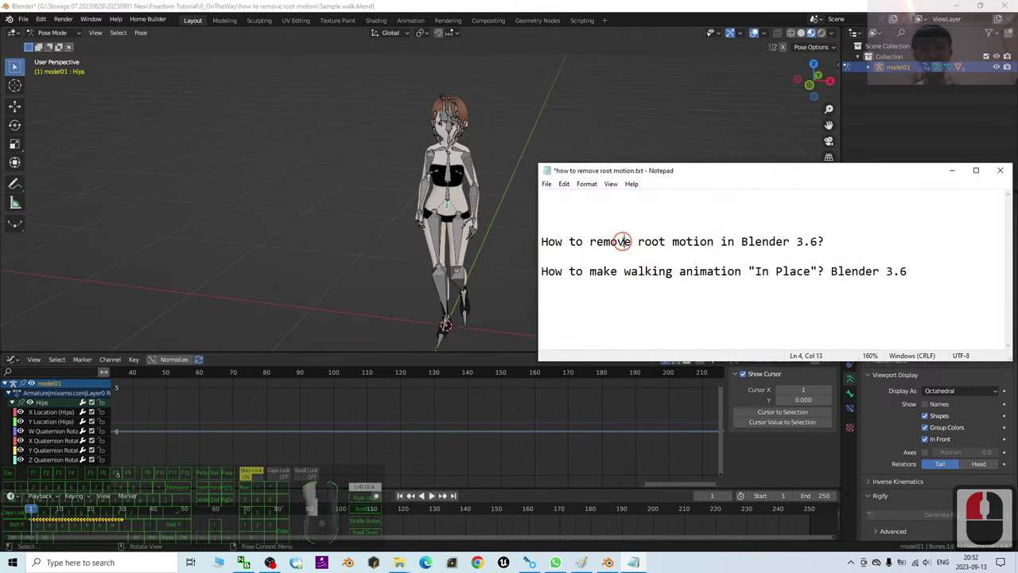
pyautogui.moveTo(588, 243); pyautogui.dragTo(714, 242)
pyautogui.moveTo(624, 271); pyautogui.dragTo(831, 271)
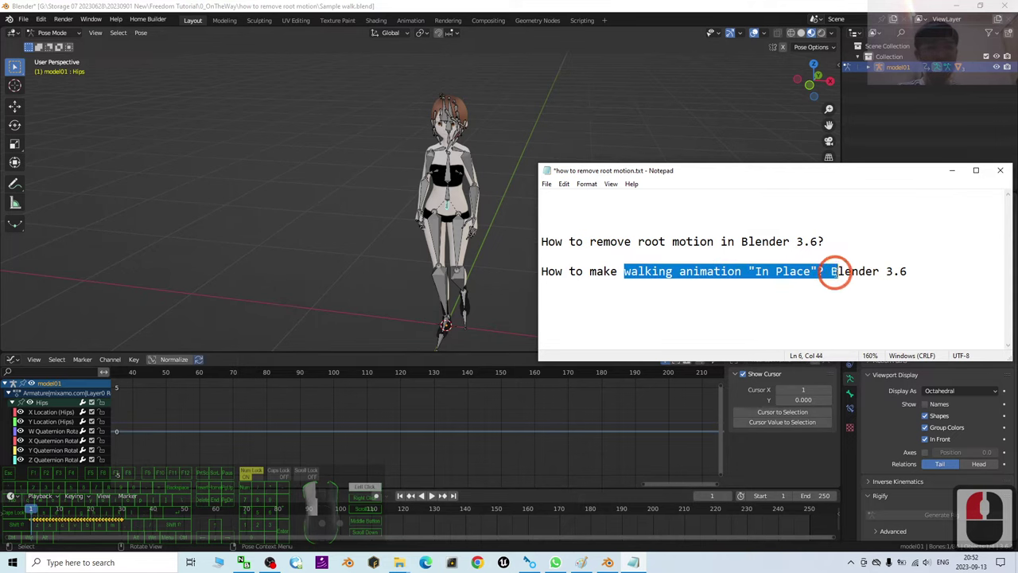
pyautogui.click(825, 271)
pyautogui.doubleClick(413, 50)
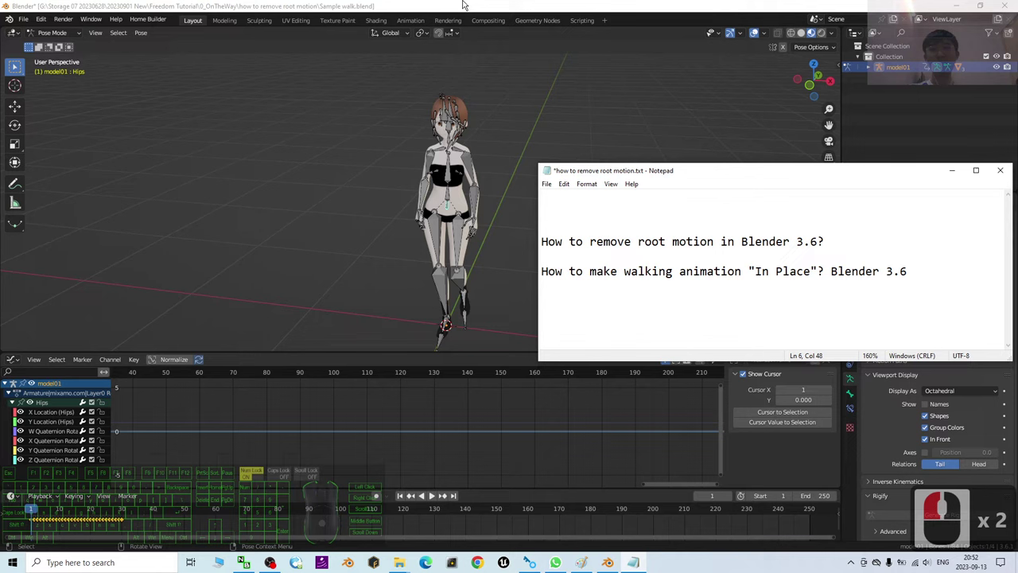
pyautogui.click(443, 173)
pyautogui.click(469, 167)
# Step: Return to Object Mode, select model01, and uncheck the armature's In Front display
pyautogui.doubleClick(102, 55)
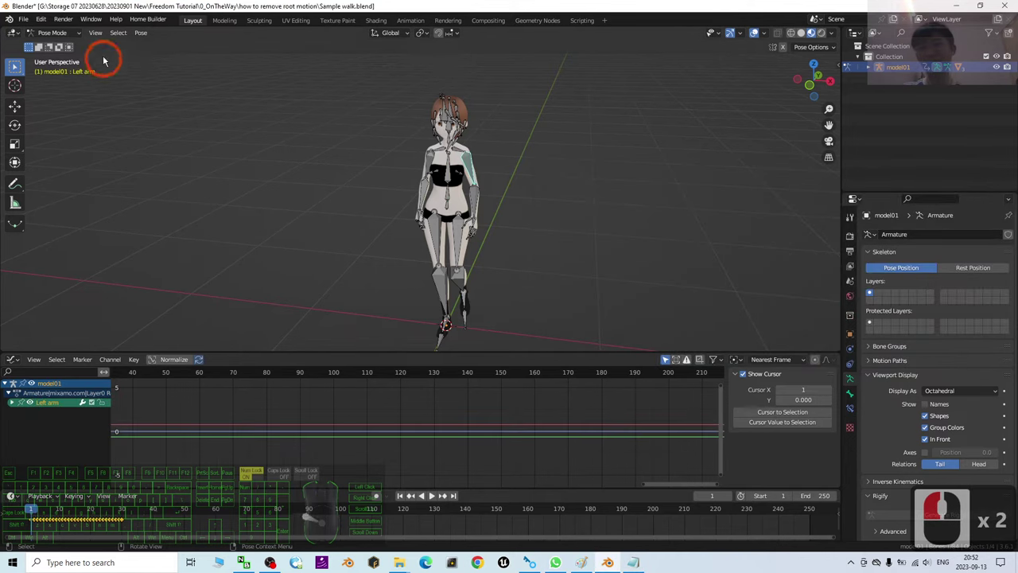
pyautogui.click(54, 34)
pyautogui.click(57, 45)
pyautogui.click(427, 191)
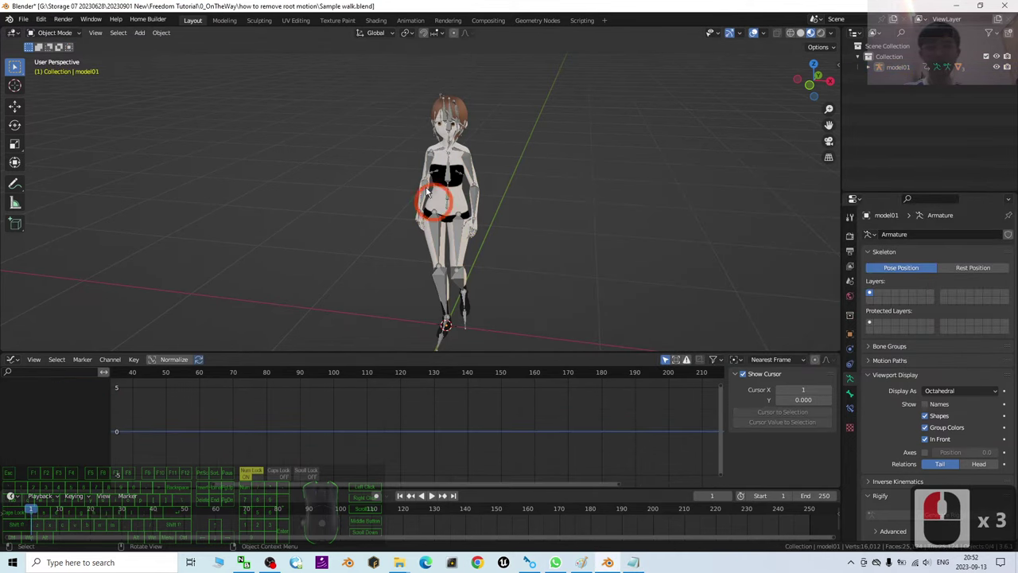
pyautogui.click(414, 242)
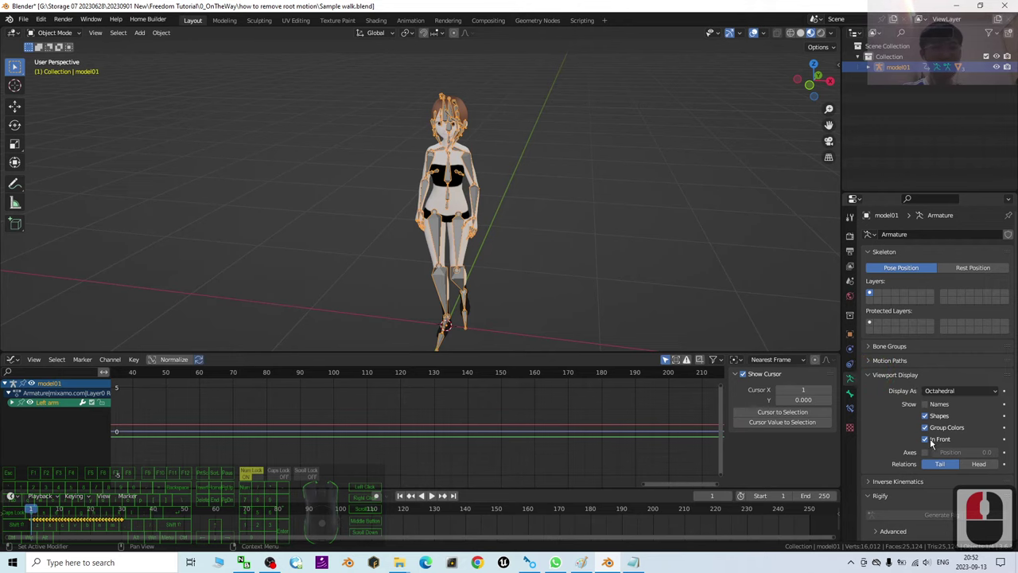
pyautogui.click(925, 439)
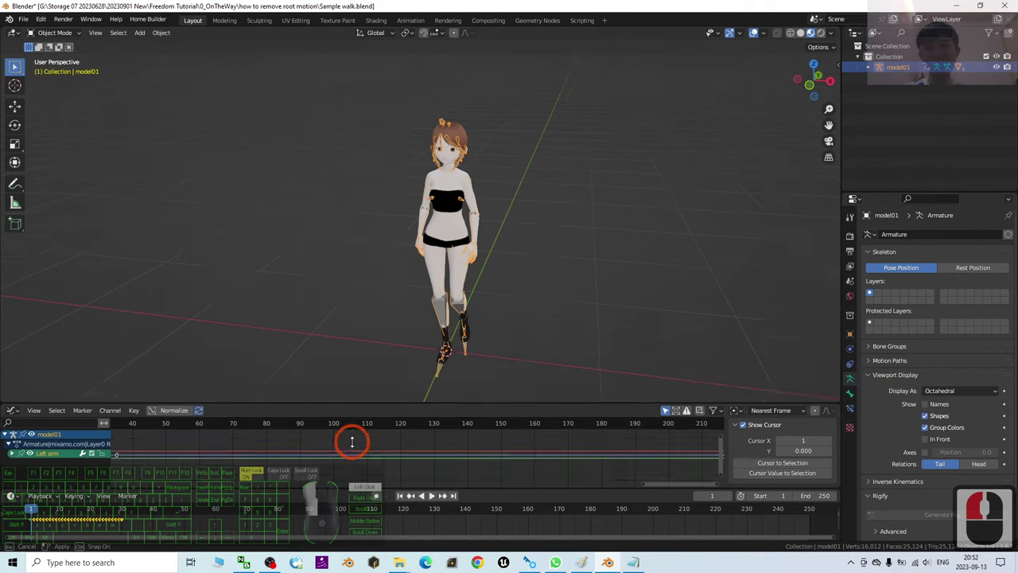
# Step: Shrink the timeline to enlarge the 3D view and orbit to a side view of the avatar
pyautogui.moveTo(352, 442); pyautogui.dragTo(352, 482)
pyautogui.scroll(2, 623, 278)
pyautogui.scroll(-5, 617, 283)
pyautogui.scroll(3, 628, 302)
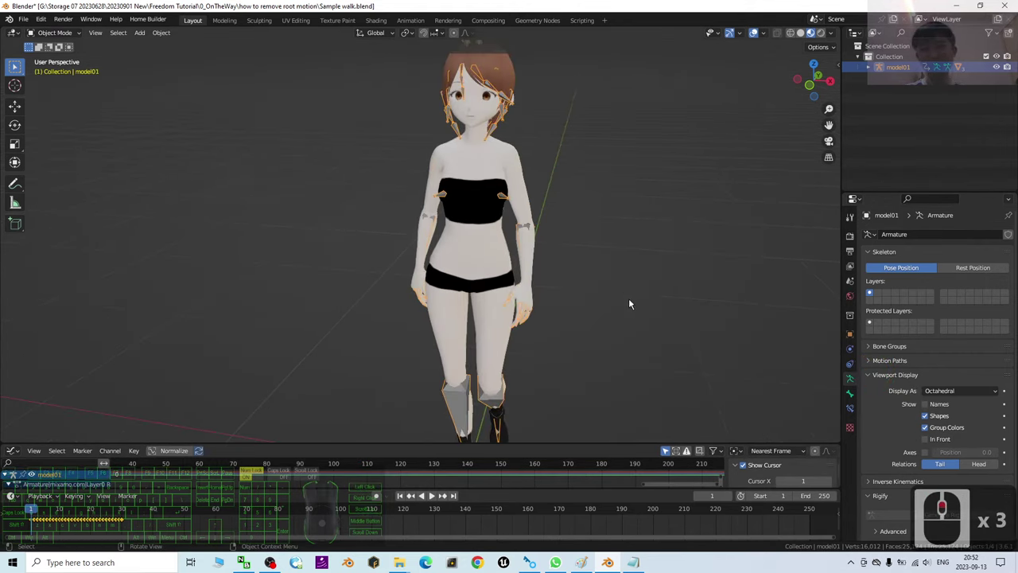
pyautogui.moveTo(628, 304); pyautogui.dragTo(404, 457, button='middle')
# Step: Play the walk, pause at frame 106, and orbit around the avatar to confirm it stays at the origin
pyautogui.click(434, 495)
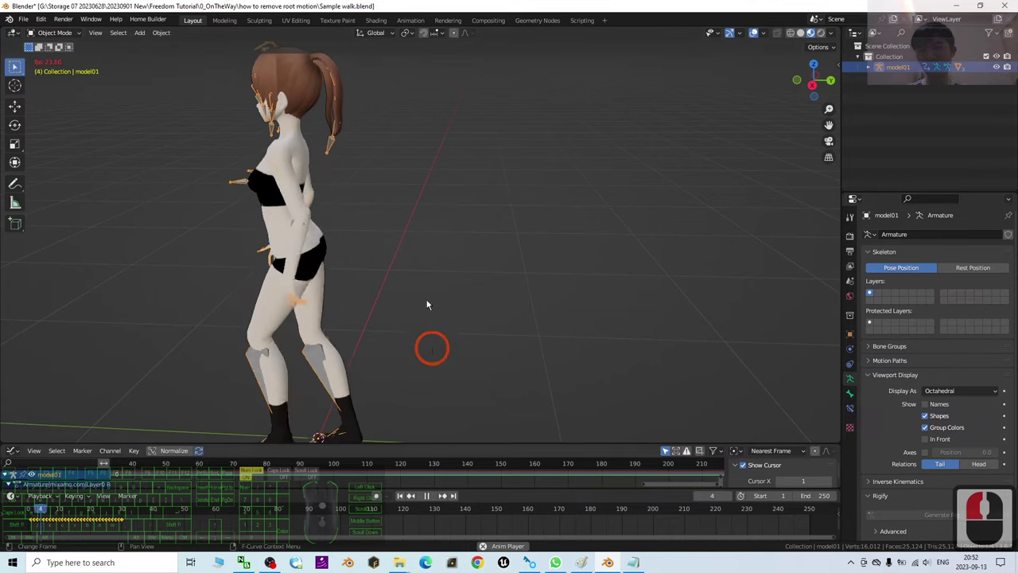
pyautogui.moveTo(352, 318); pyautogui.dragTo(445, 338, button='middle')
pyautogui.click(427, 496)
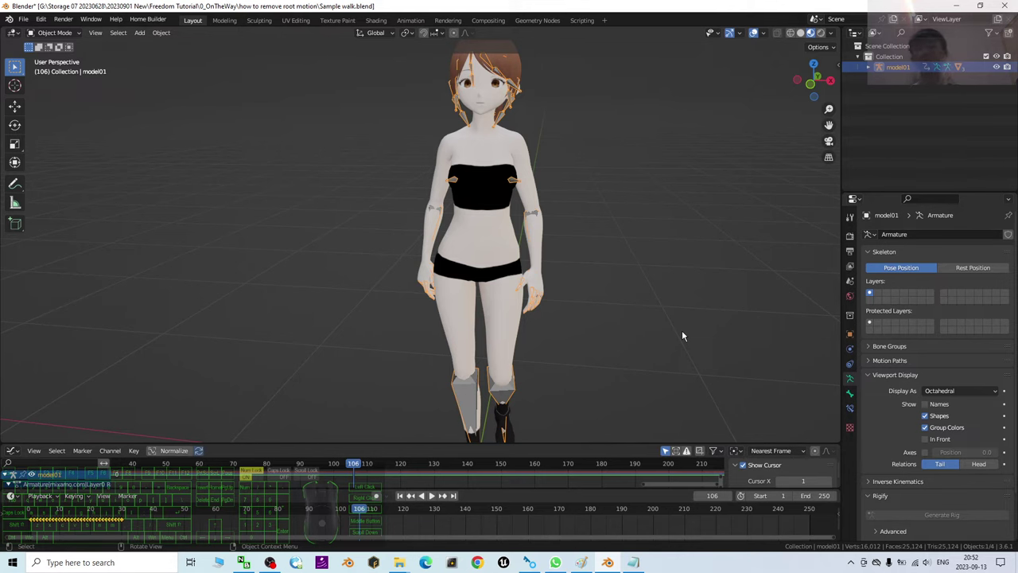
pyautogui.scroll(-2, 549, 253)
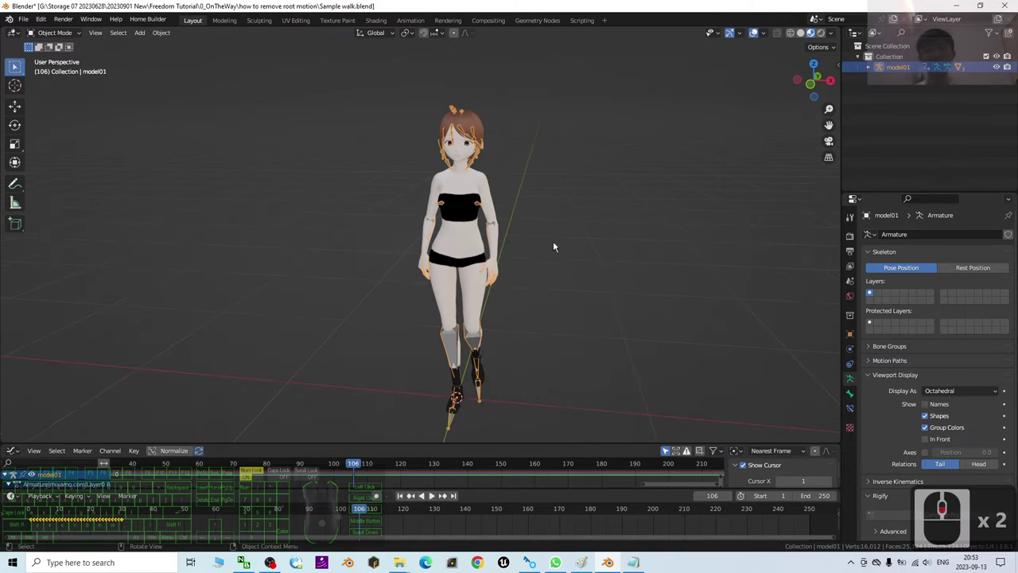
pyautogui.moveTo(564, 273); pyautogui.dragTo(268, 141, button='middle')
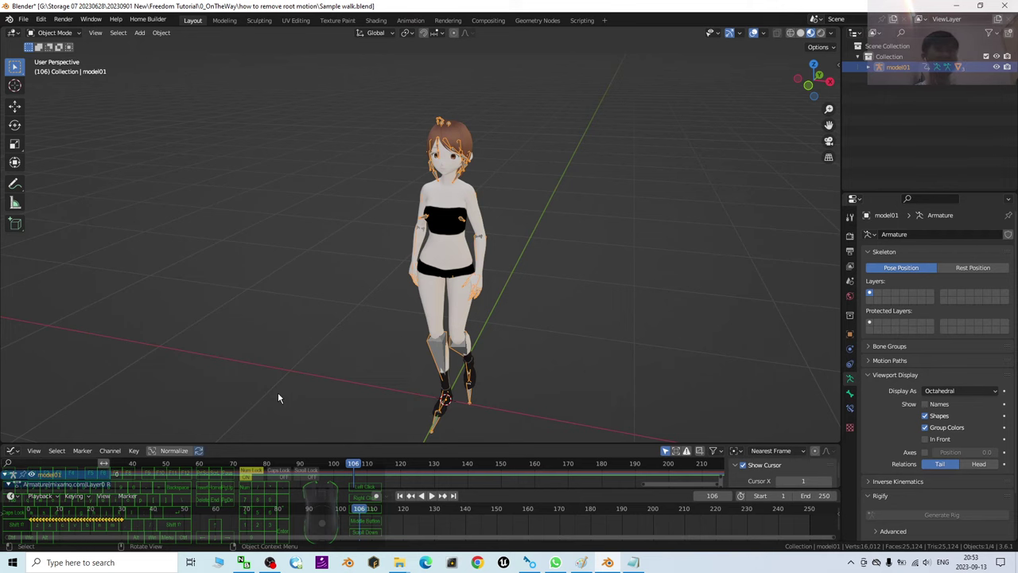
pyautogui.scroll(2, 515, 252)
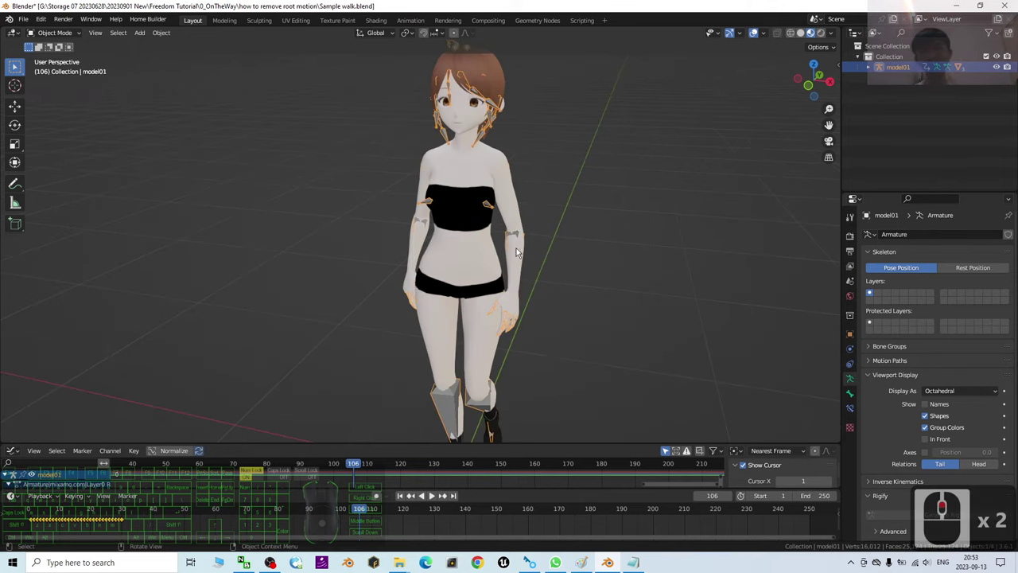
pyautogui.scroll(-1, 487, 211)
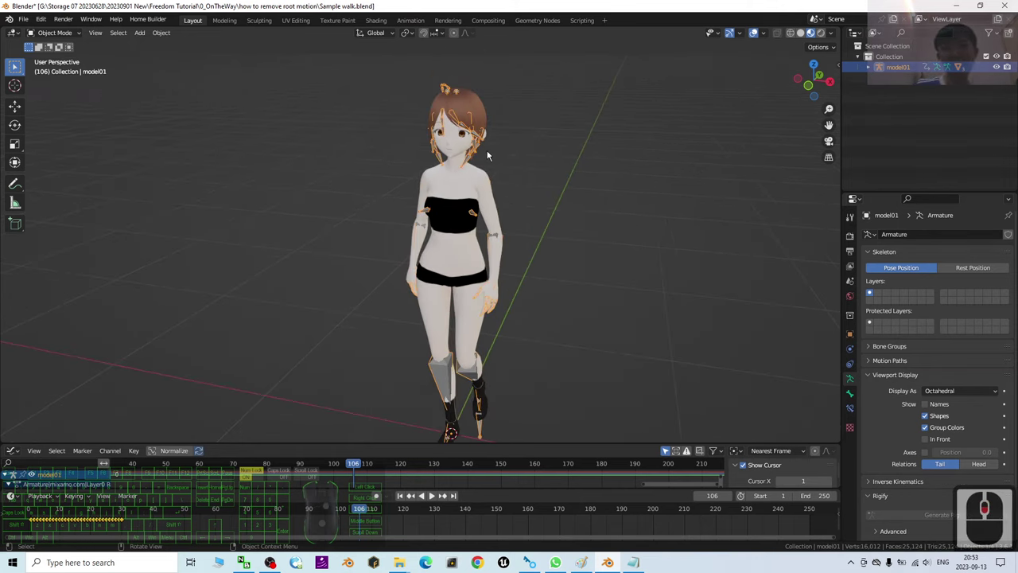
pyautogui.moveTo(570, 275); pyautogui.dragTo(435, 402, button='middle')
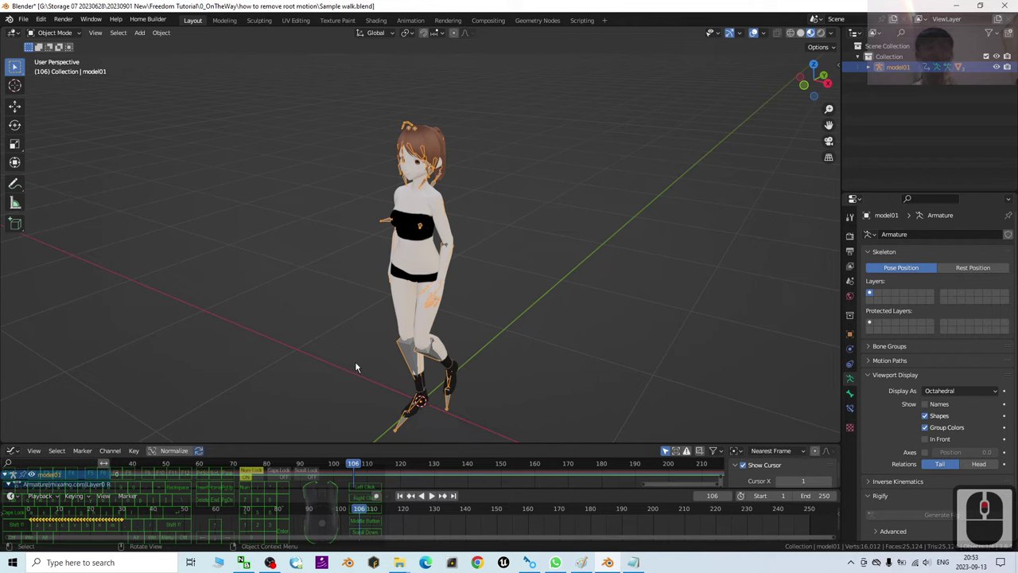
pyautogui.moveTo(488, 336); pyautogui.dragTo(517, 334, button='middle')
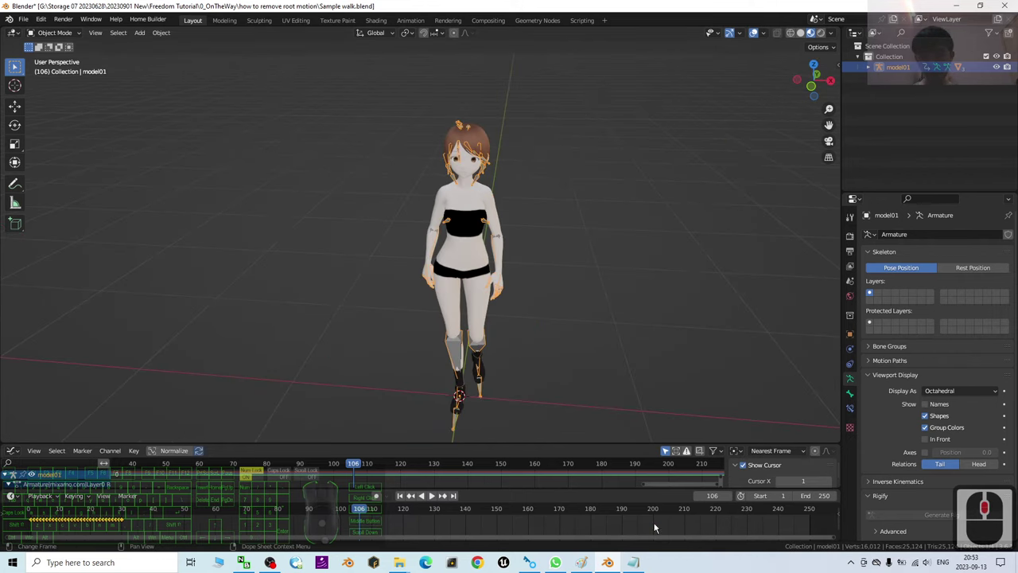
pyautogui.moveTo(578, 352); pyautogui.dragTo(557, 332, button='middle')
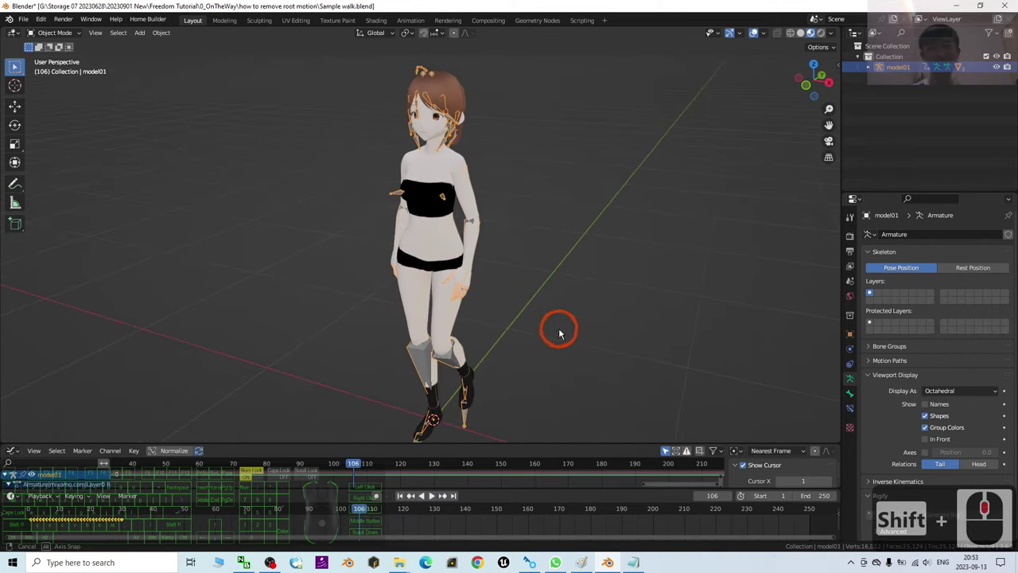
# Step: Review the tutorial notes in Notepad, replay the walk from frame 1, and pause at frame 52
pyautogui.click(634, 562)
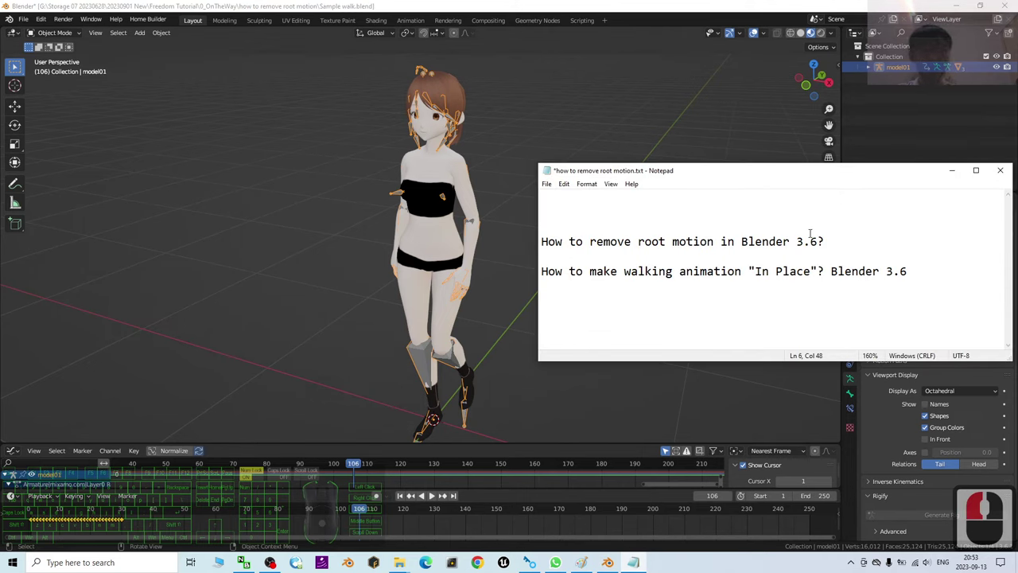
pyautogui.click(430, 496)
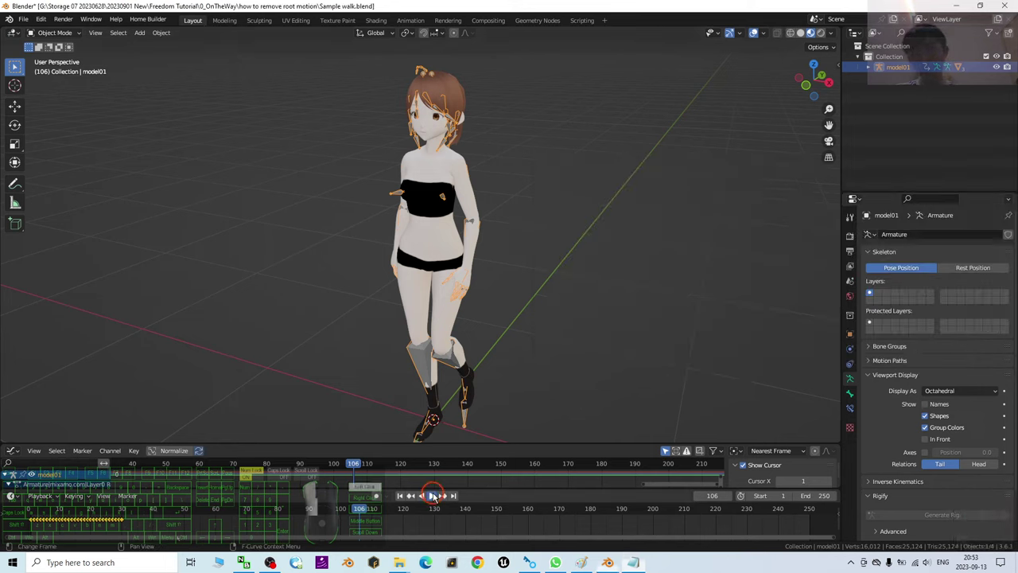
pyautogui.click(412, 495)
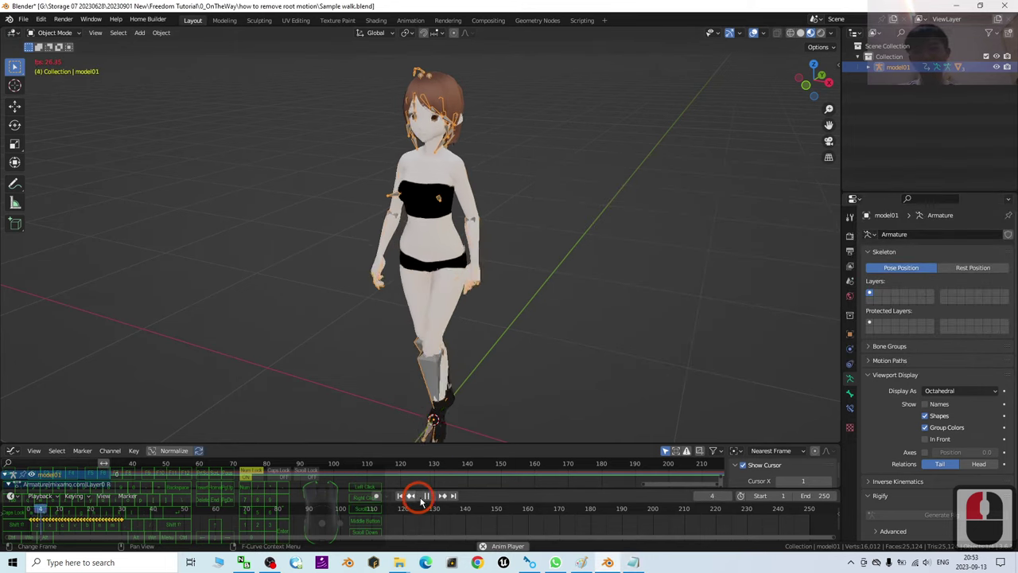
pyautogui.click(475, 285)
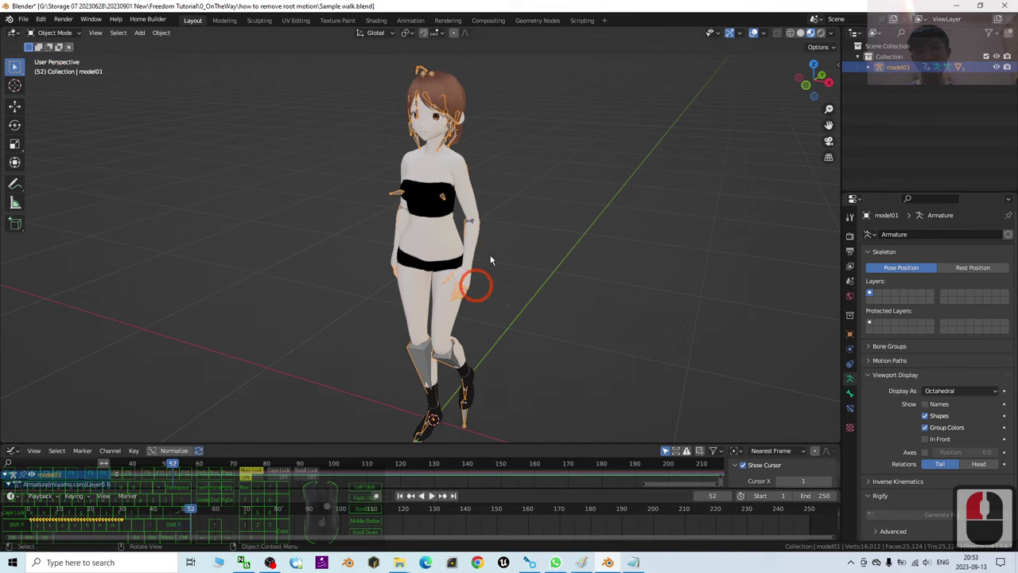
pyautogui.click(632, 562)
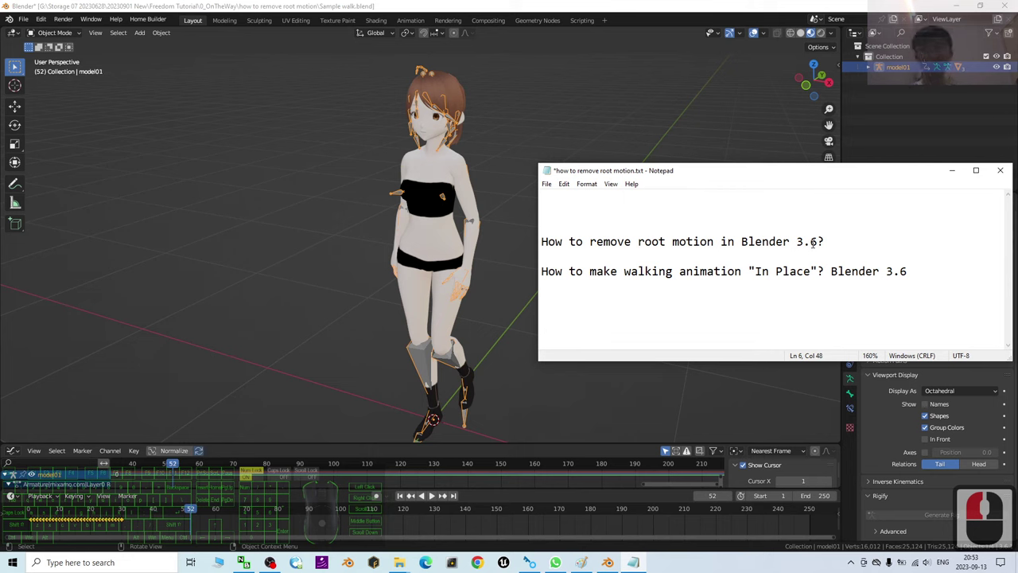
# Step: Back in Blender, play the walk from the first frame and stop at frame 25
pyautogui.click(609, 32)
pyautogui.click(386, 514)
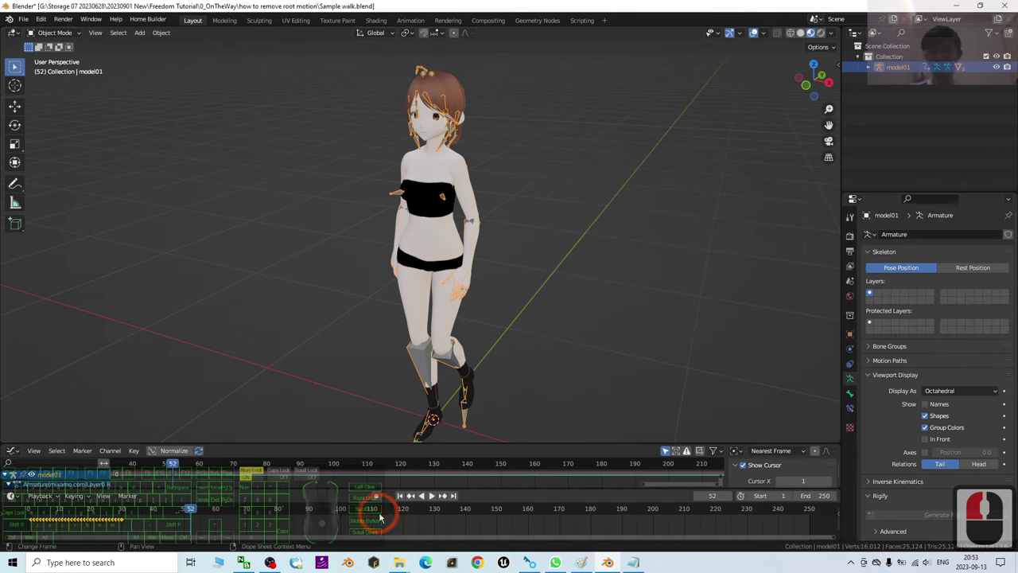
pyautogui.click(399, 495)
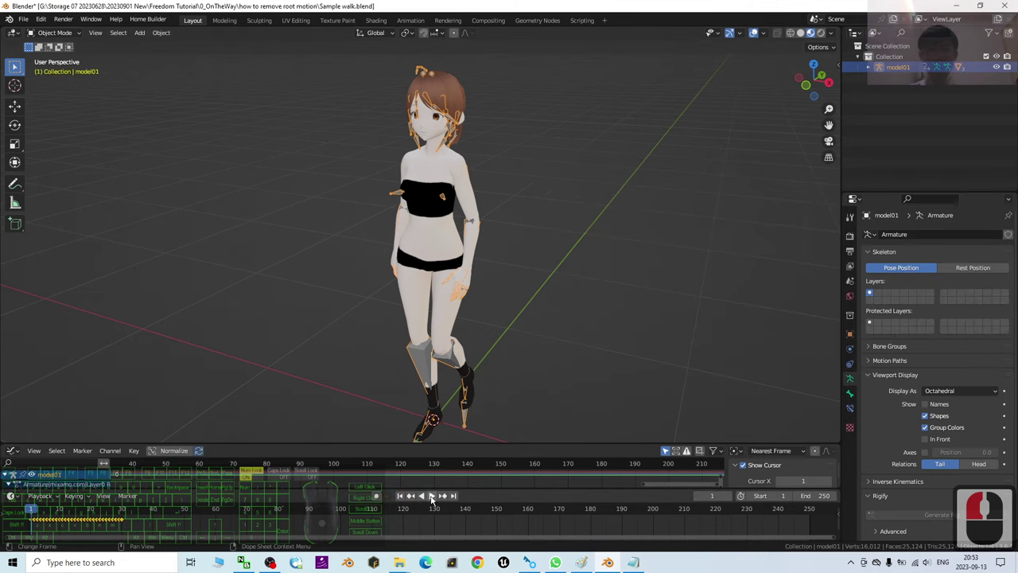
pyautogui.click(431, 495)
pyautogui.click(431, 495)
pyautogui.click(510, 268)
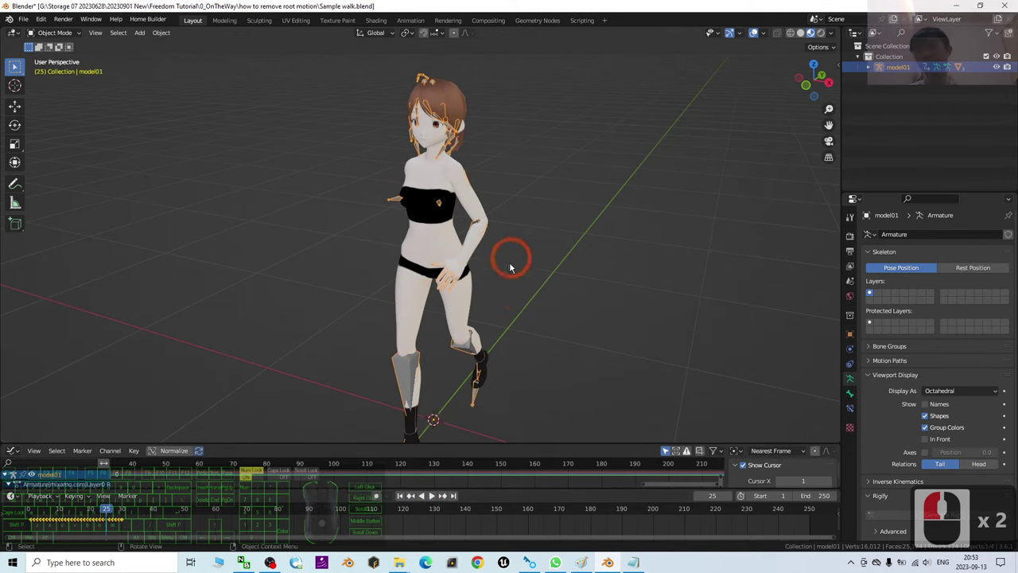
# Step: Orbit and zoom around the avatar to inspect its torso, face and full body
pyautogui.moveTo(522, 348); pyautogui.dragTo(562, 345, button='middle')
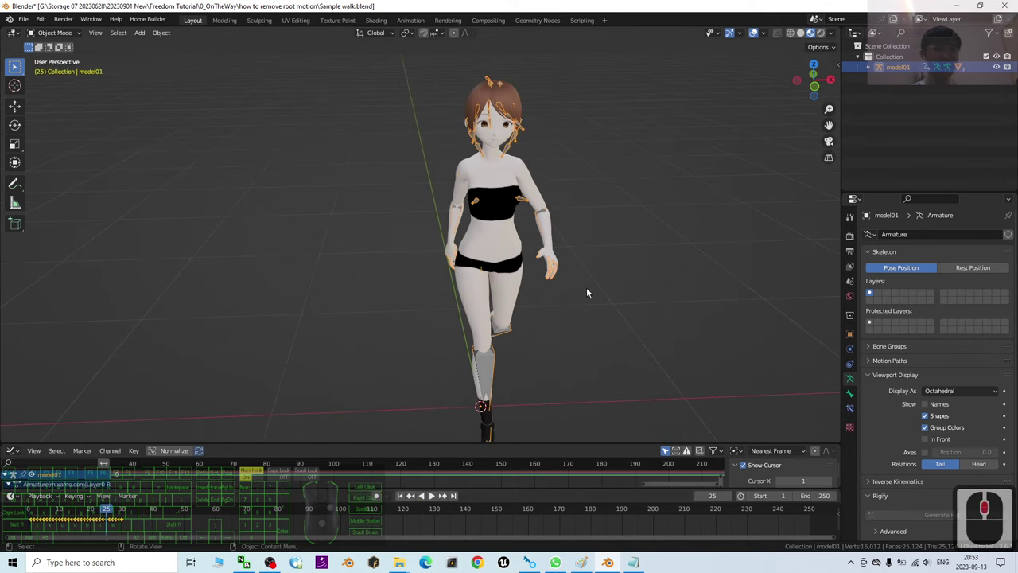
pyautogui.scroll(3, 628, 273)
pyautogui.scroll(-2, 628, 272)
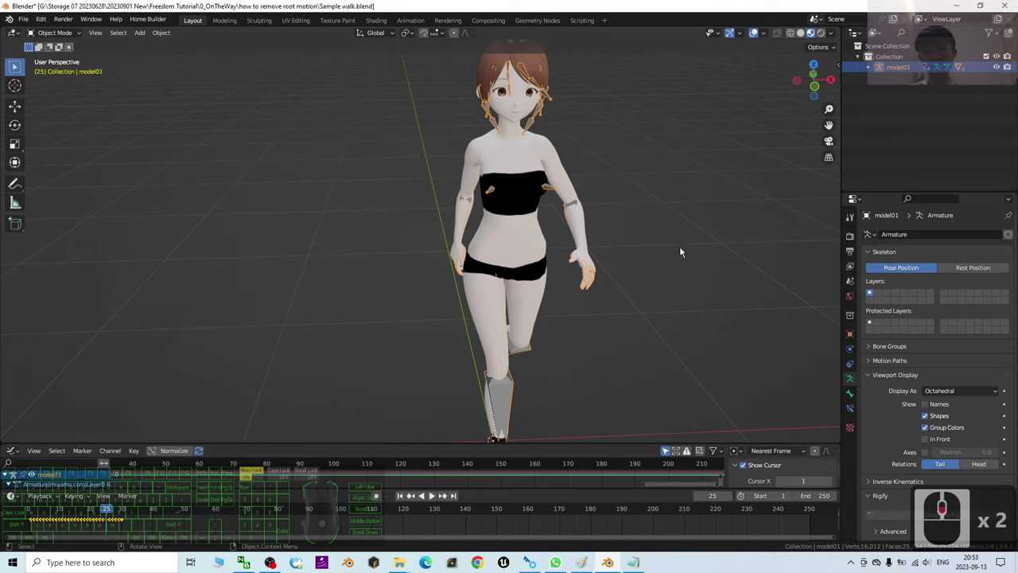
pyautogui.moveTo(679, 252); pyautogui.dragTo(627, 320, button='middle')
pyautogui.scroll(-2, 559, 338)
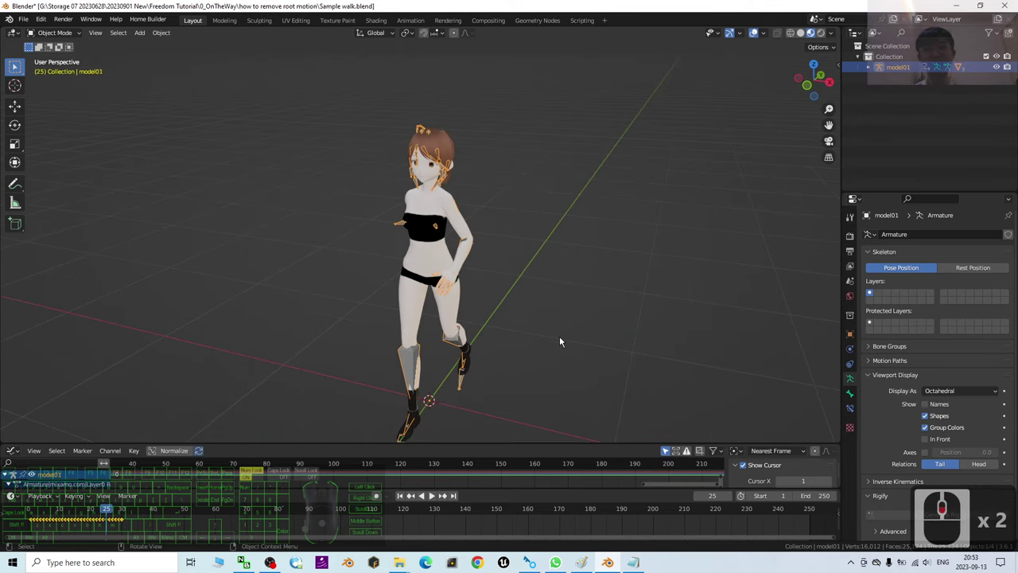
pyautogui.moveTo(559, 338); pyautogui.dragTo(527, 318, button='middle')
pyautogui.scroll(4, 538, 299)
pyautogui.scroll(1, 538, 299)
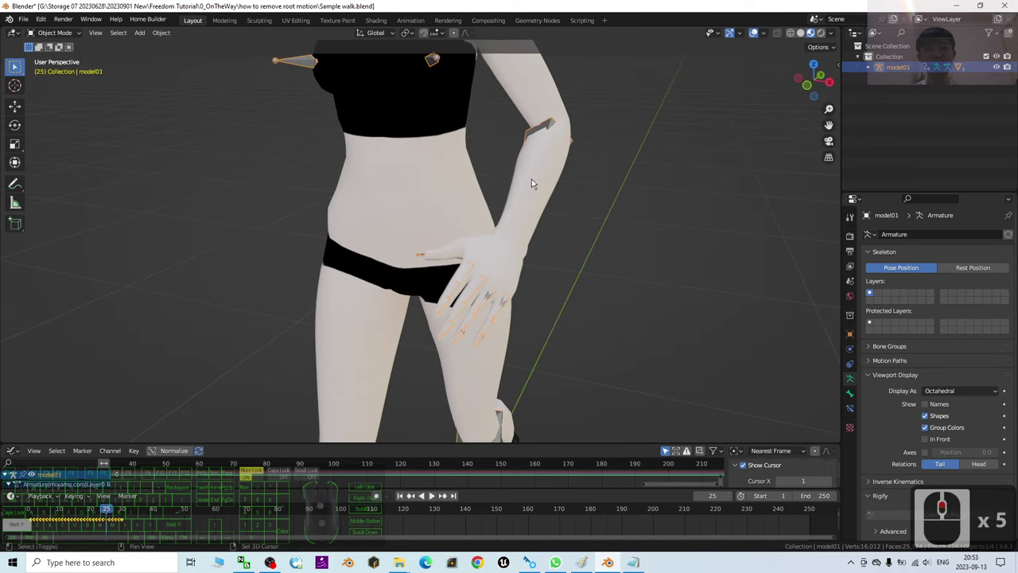
pyautogui.keyDown('shift'); pyautogui.moveTo(531, 178); pyautogui.dragTo(517, 313, button='middle'); pyautogui.keyUp('shift')
pyautogui.scroll(-6, 517, 314)
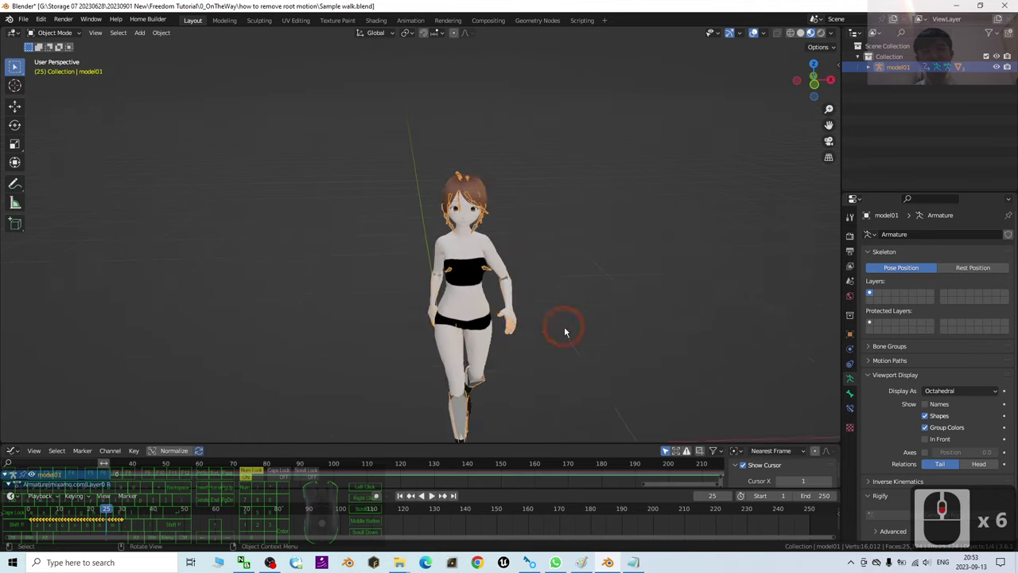
pyautogui.keyDown('shift'); pyautogui.moveTo(517, 386); pyautogui.dragTo(484, 445, button='middle'); pyautogui.keyUp('shift')
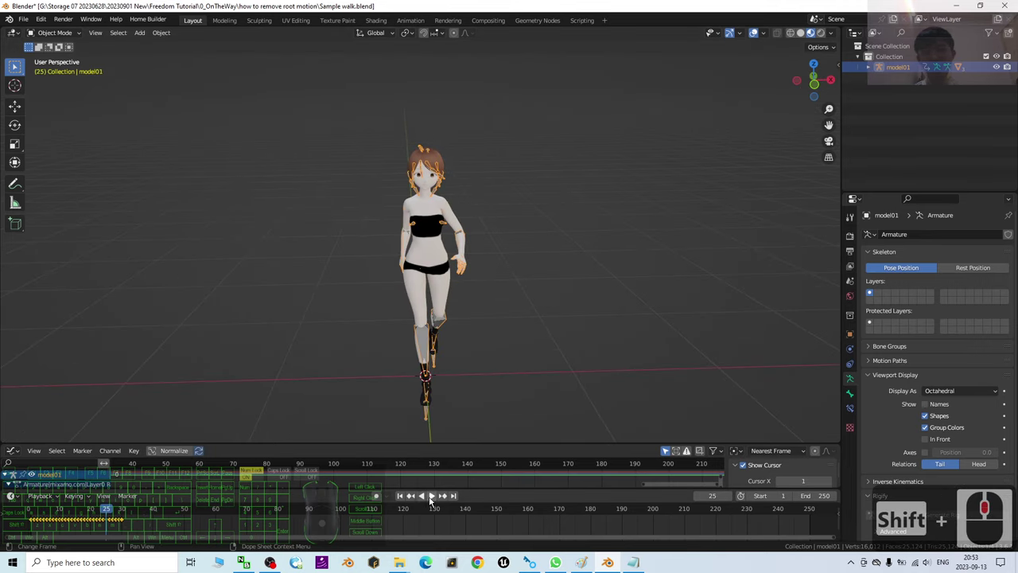
# Step: Replay the walk from frame 1, pause at frame 27, and view the head near-front
pyautogui.click(426, 496)
pyautogui.click(399, 495)
pyautogui.click(423, 495)
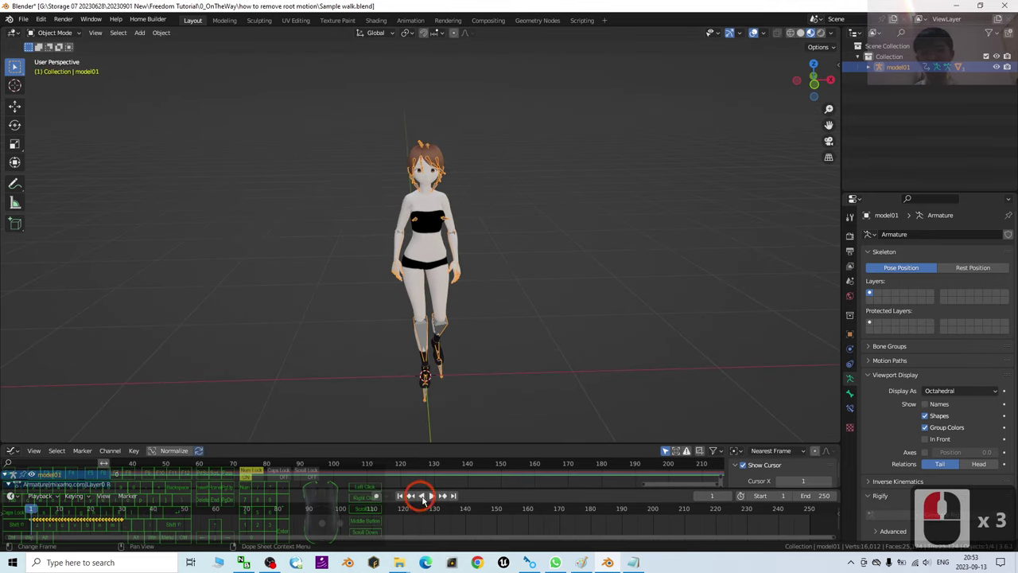
pyautogui.click(431, 495)
pyautogui.click(627, 316)
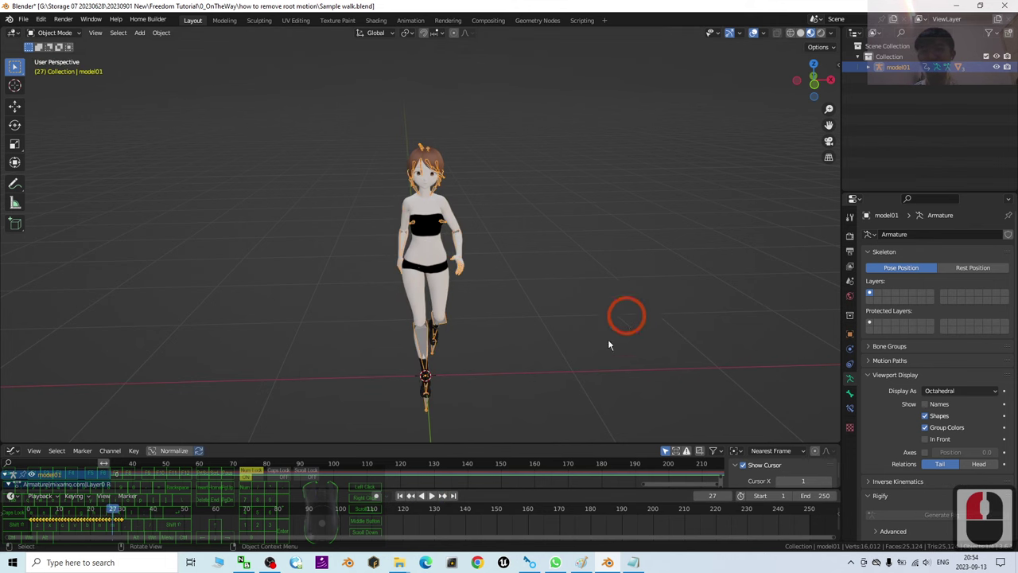
pyautogui.moveTo(607, 344); pyautogui.dragTo(549, 341, button='middle')
pyautogui.scroll(4, 428, 209)
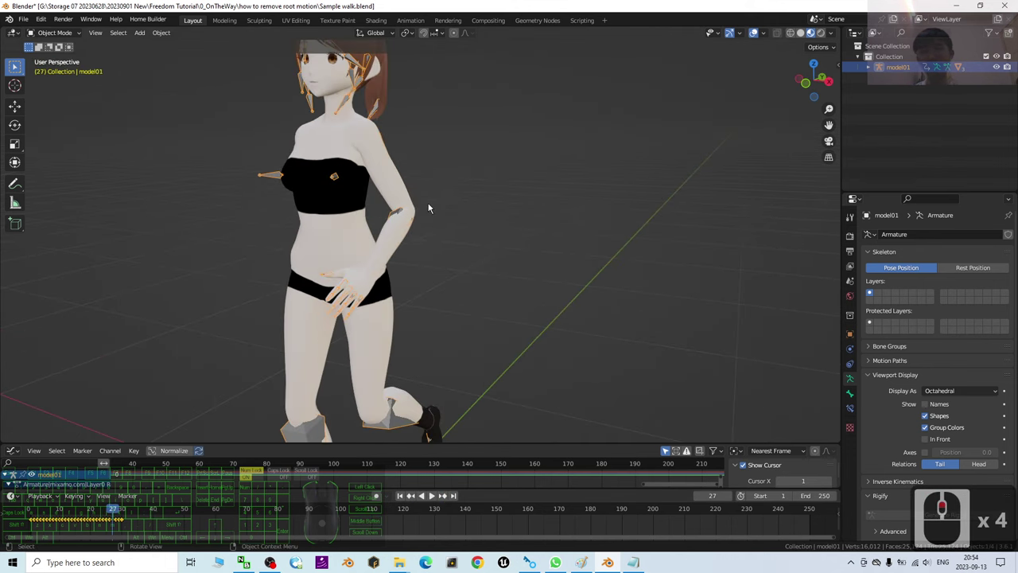
pyautogui.moveTo(427, 208); pyautogui.dragTo(457, 327, button='middle')
pyautogui.scroll(2, 417, 220)
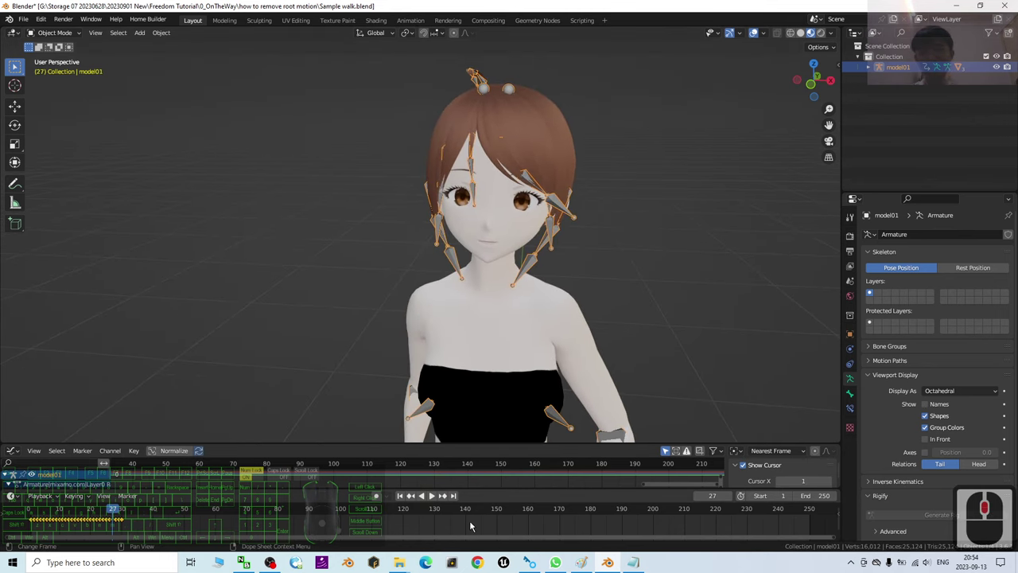